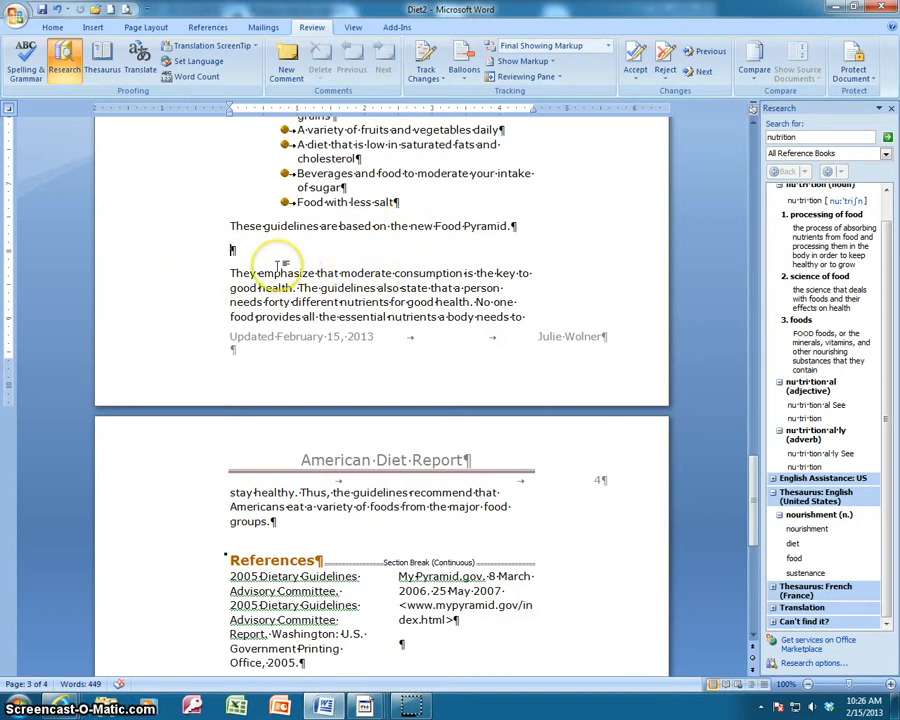
Insert a table with three columns and six rows in the blank line below the new Food Pyramid sentence.
{"action": "left_click", "coordinate": [92, 27]}
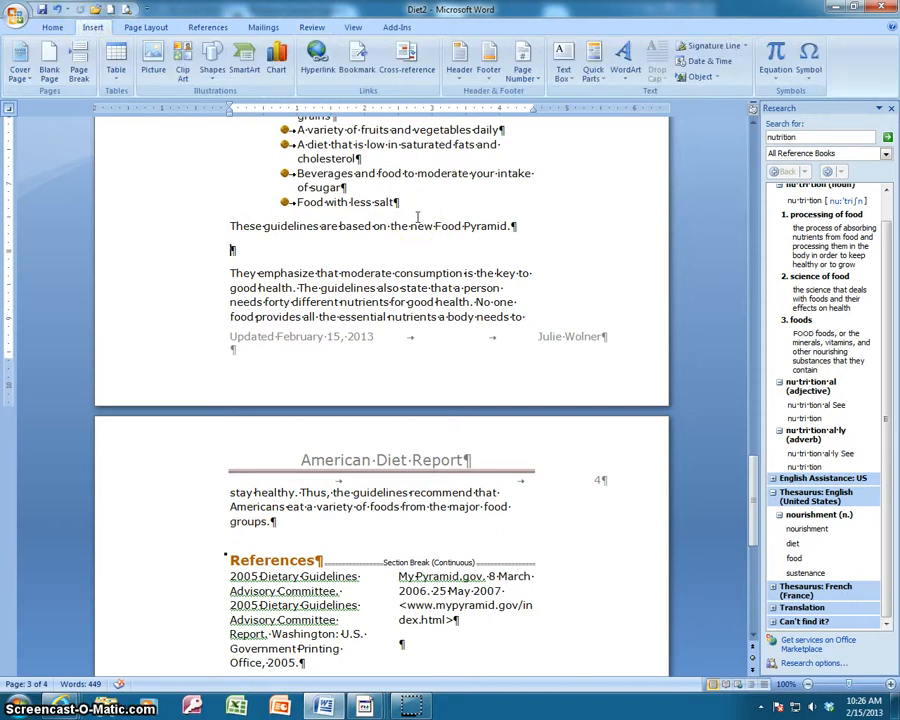
{"action": "left_click", "coordinate": [117, 78]}
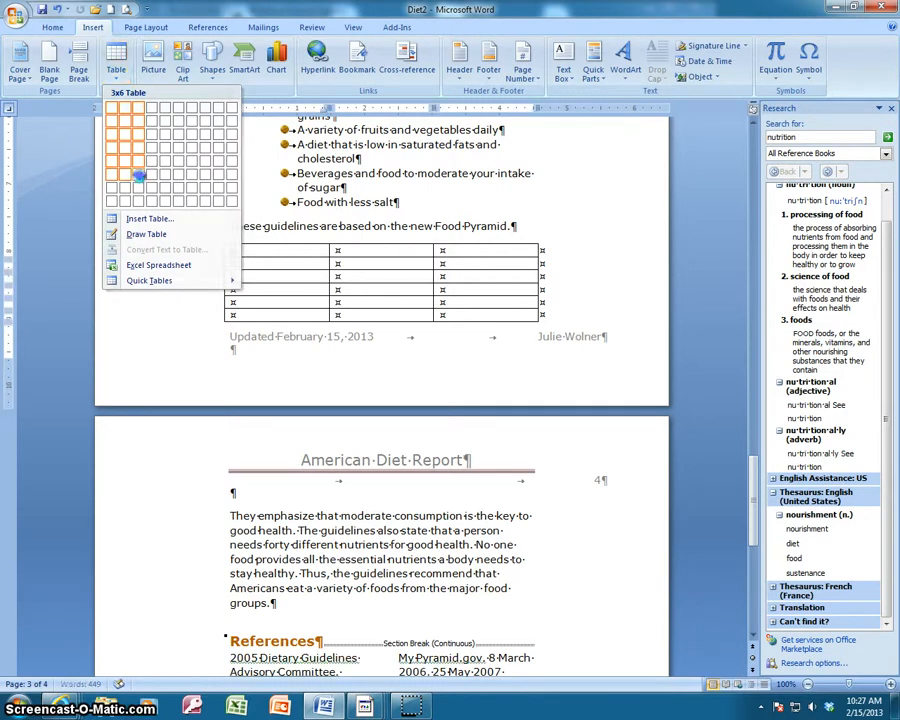
{"action": "left_click", "coordinate": [141, 181]}
{"action": "left_click", "coordinate": [268, 251]}
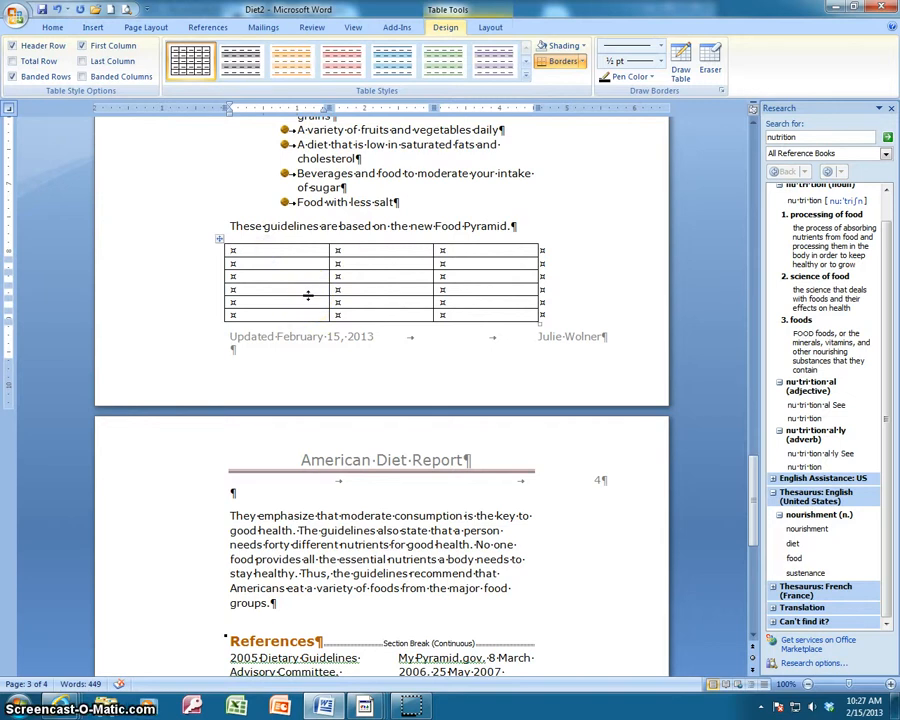
Hide the paragraph marks and other formatting symbols in the document.
{"action": "left_click", "coordinate": [53, 30]}
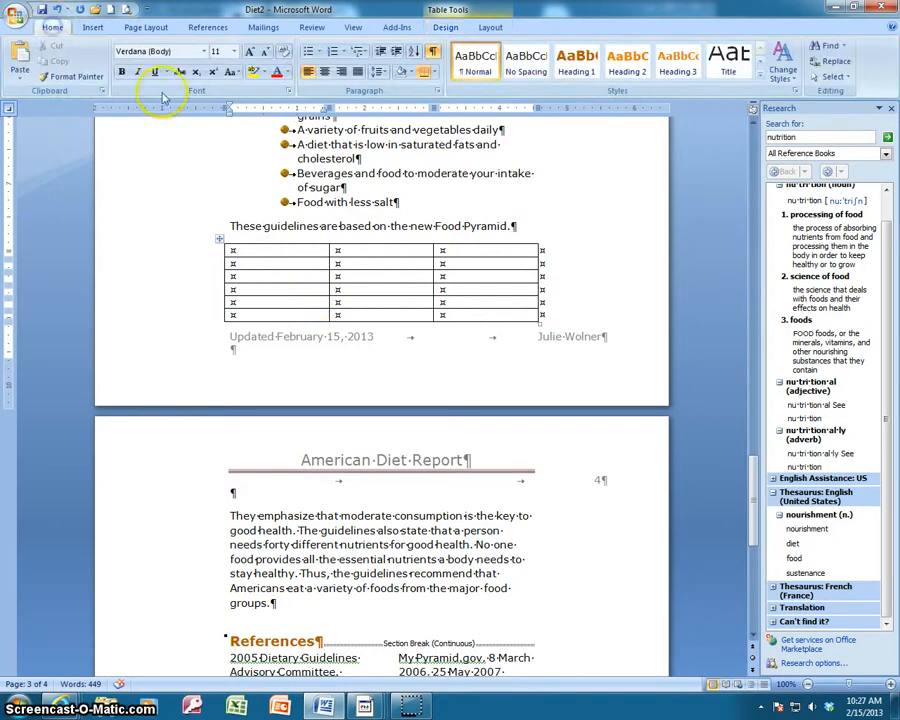
{"action": "left_click", "coordinate": [293, 278]}
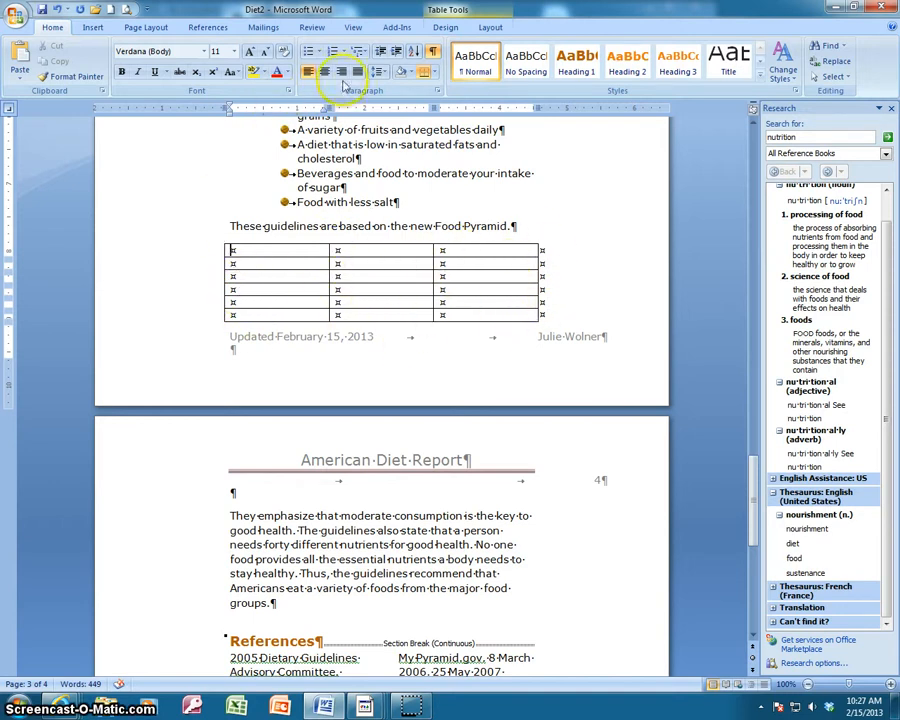
{"action": "left_click", "coordinate": [432, 50]}
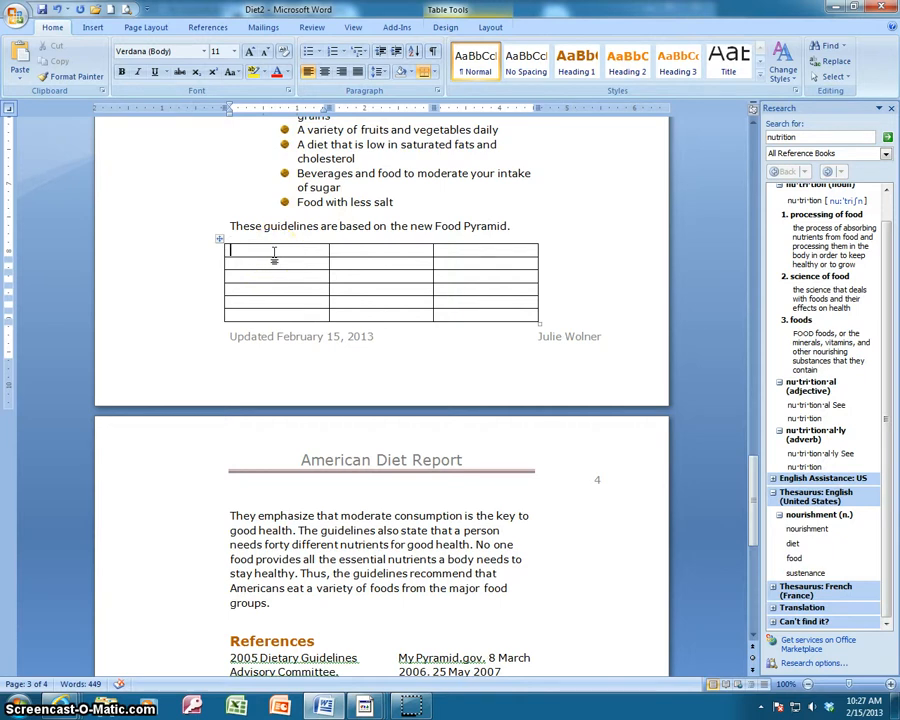
Enter the column headings "Food Groups" and "Daily Recommendations" in the table's first row.
{"action": "type", "text": "Food Group"}
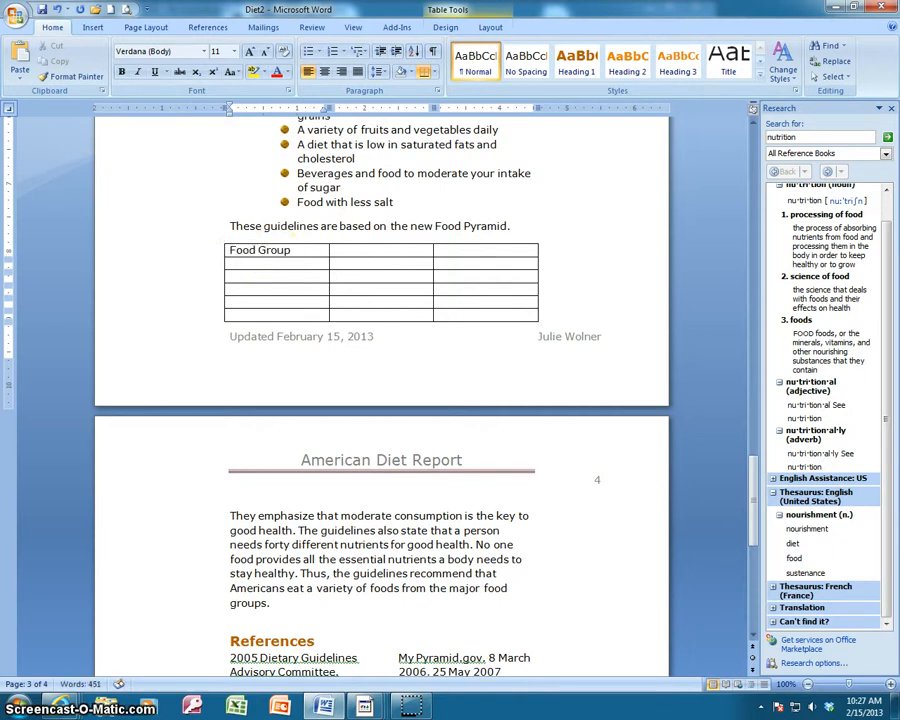
{"action": "type", "text": "s"}
{"action": "key", "text": "Tab"}
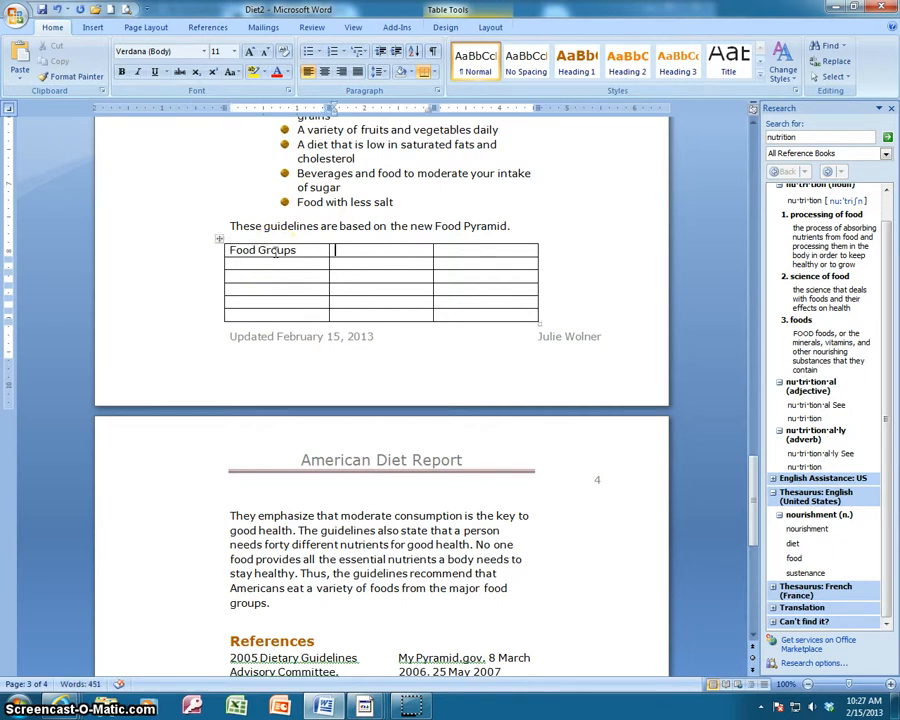
{"action": "type", "text": "Daily Recommendations"}
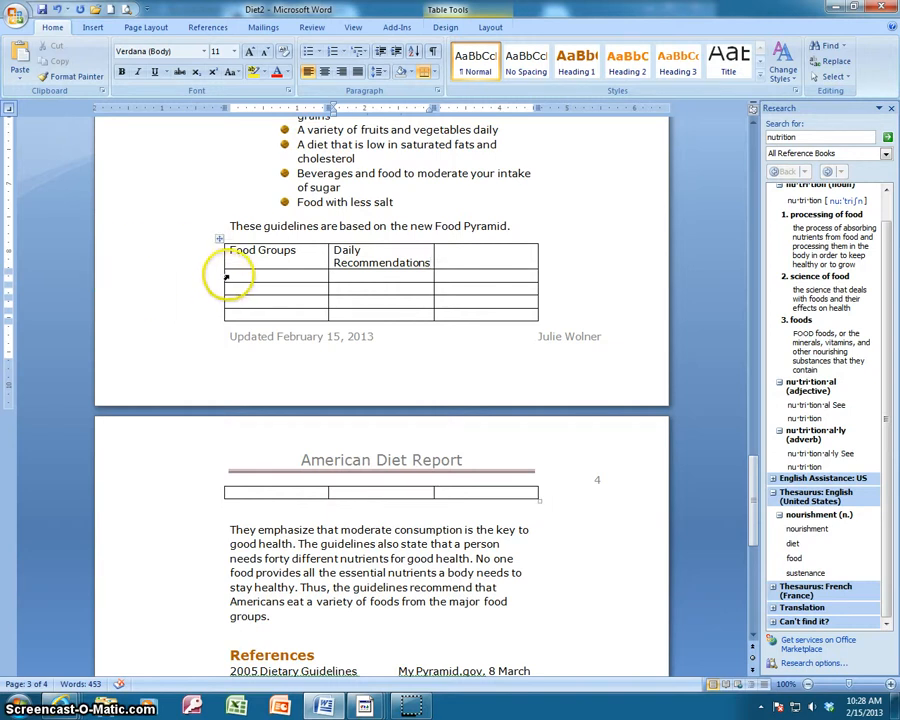
Fill the second table row with "Grains" and the recommendation "3 oz. whole grains".
{"action": "left_click", "coordinate": [239, 274]}
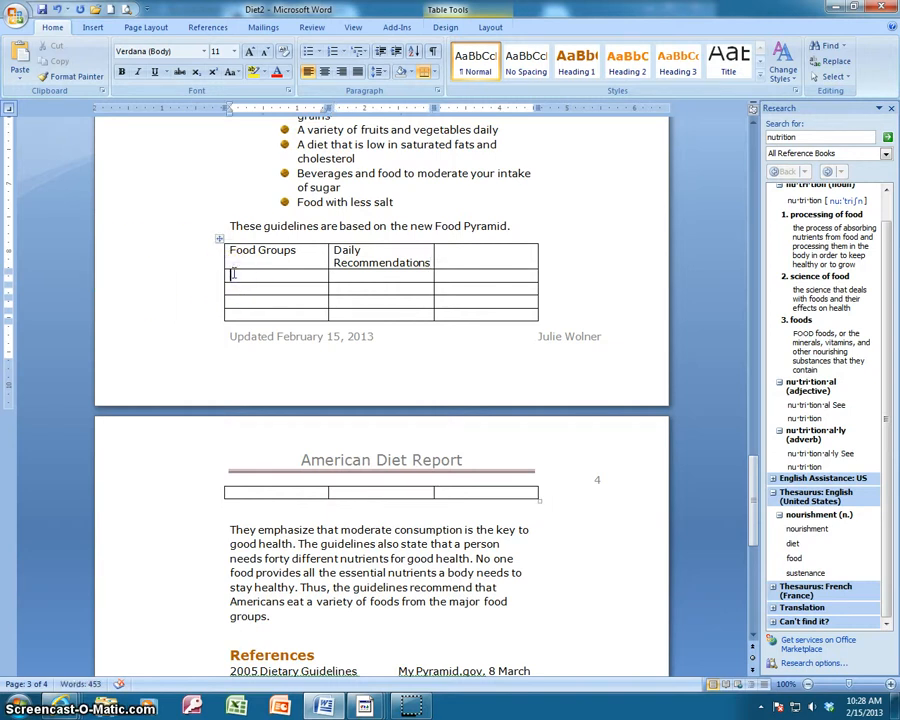
{"action": "type", "text": "Grains"}
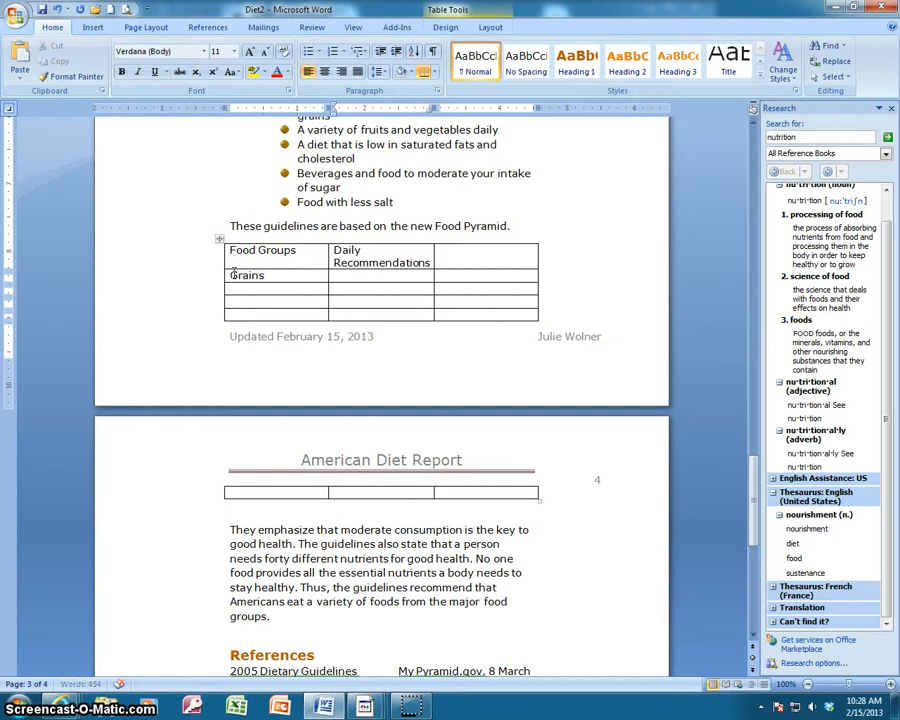
{"action": "key", "text": "Tab"}
{"action": "type", "text": "3 oz. whole g"}
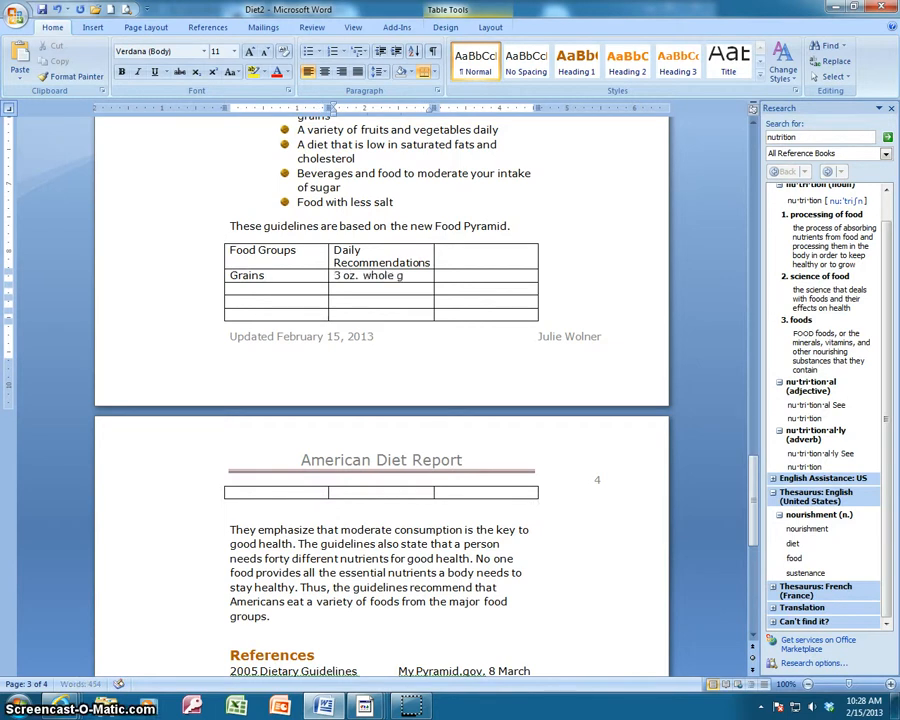
{"action": "type", "text": "rains"}
Enter "Vegetables" as the food group in the third table row.
{"action": "left_click", "coordinate": [251, 290]}
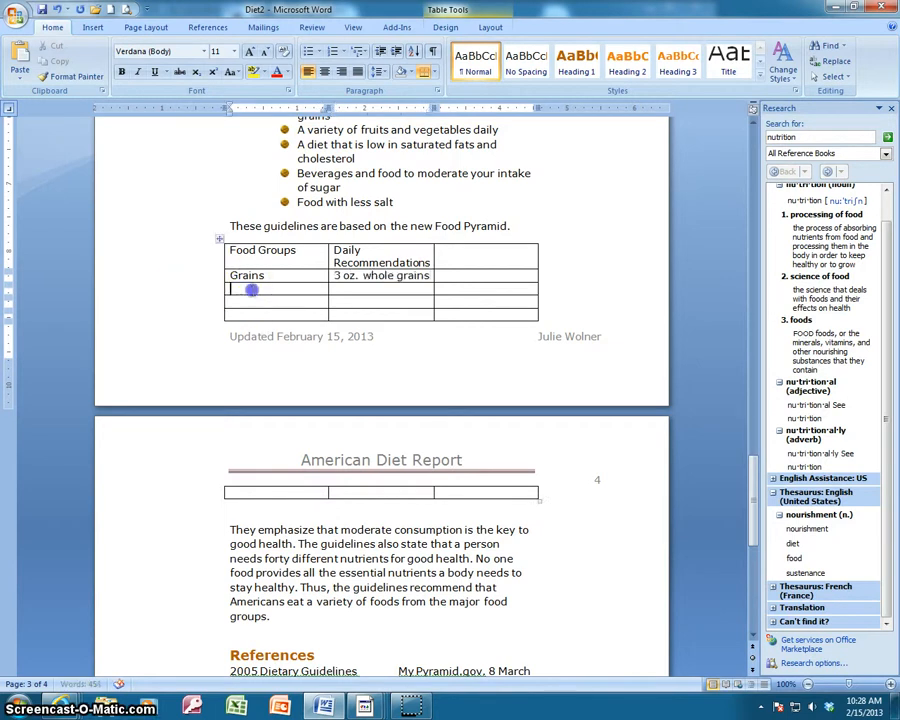
{"action": "type", "text": "Vegat"}
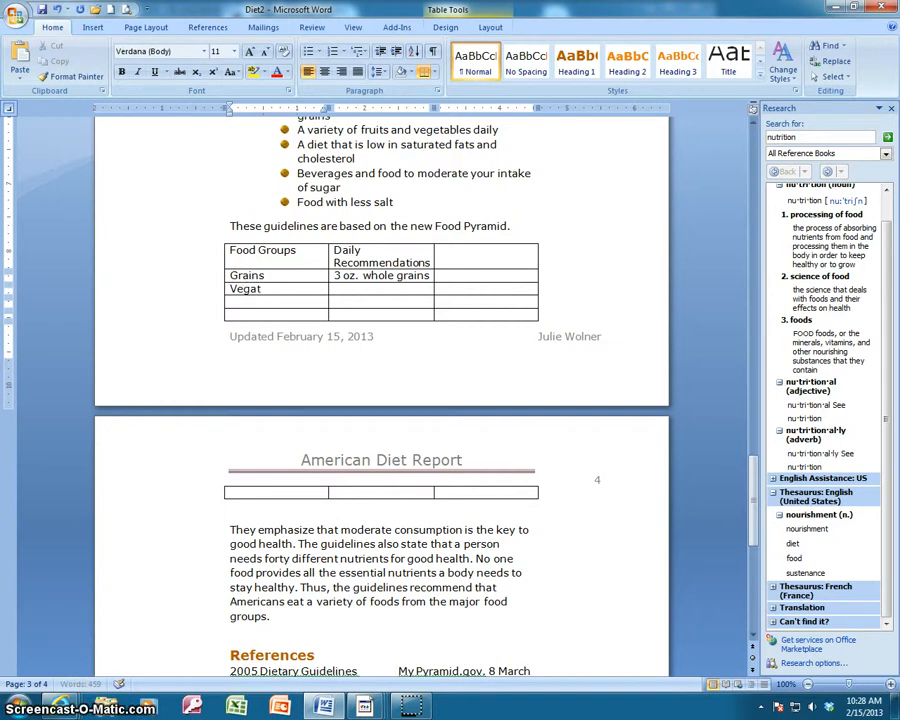
{"action": "key", "text": "BackSpace"}
{"action": "key", "text": "BackSpace"}
{"action": "type", "text": "etables"}
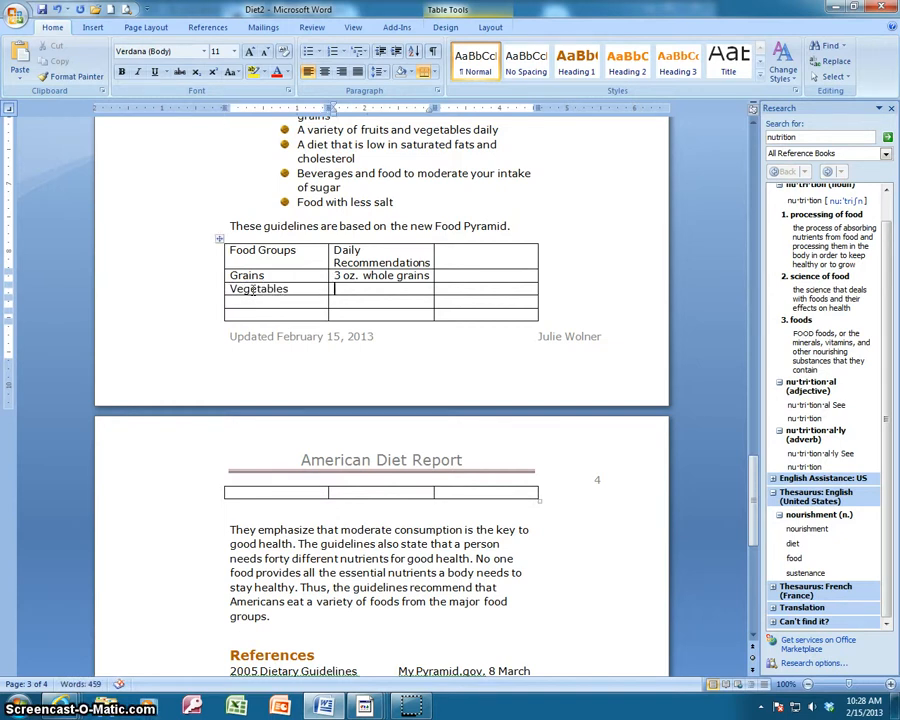
{"action": "key", "text": "Tab"}
{"action": "type", "text": "3 oz. whole"}
{"action": "key", "text": "BackSpace"}
{"action": "key", "text": "BackSpace"}
{"action": "key", "text": "BackSpace"}
{"action": "key", "text": "BackSpace"}
{"action": "key", "text": "BackSpace"}
{"action": "key", "text": "BackSpace"}
{"action": "key", "text": "BackSpace"}
{"action": "key", "text": "BackSpace"}
{"action": "key", "text": "BackSpace"}
{"action": "key", "text": "BackSpace"}
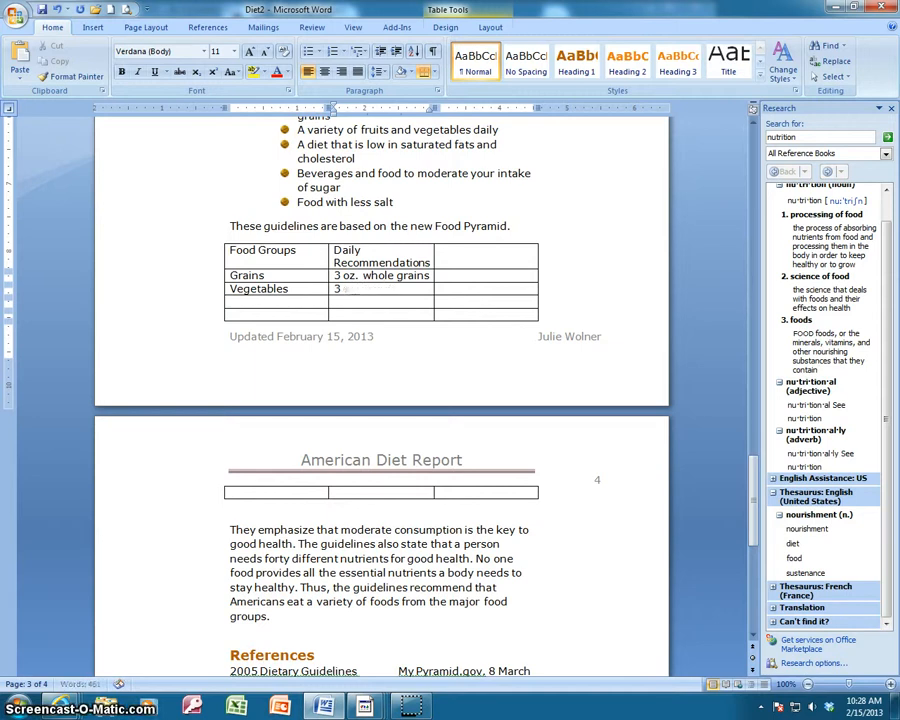
{"action": "key", "text": "BackSpace"}
Enter "2 to 3 cupts" as the daily recommendation for Vegetables.
{"action": "type", "text": "2"}
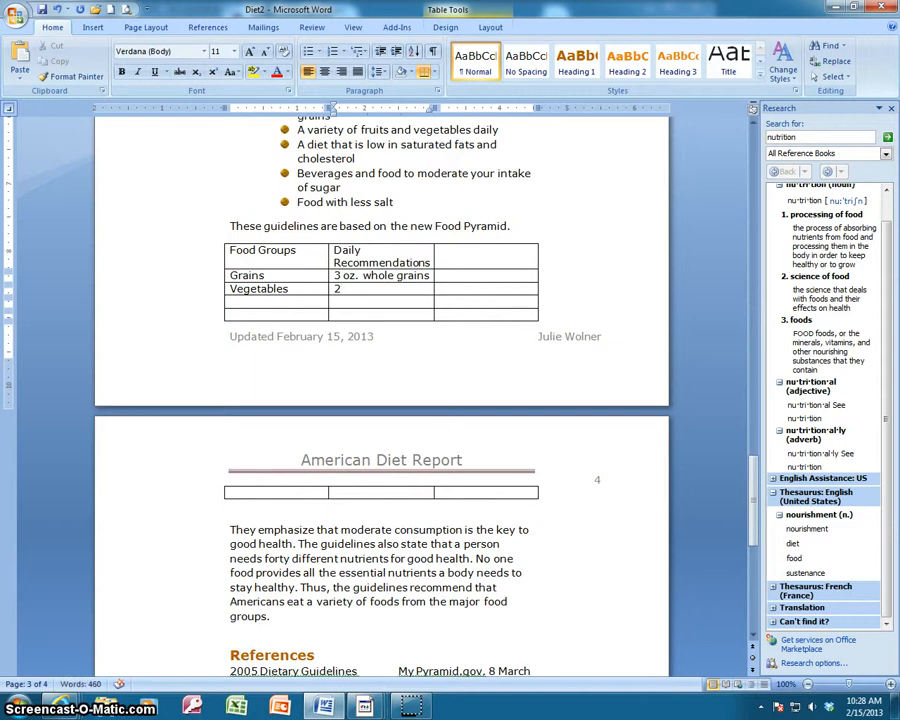
{"action": "type", "text": " to 3 cupts"}
Fill the fourth table row with "Fruits" and the recommendation "1 – ½ to 2 cups".
{"action": "left_click", "coordinate": [231, 300]}
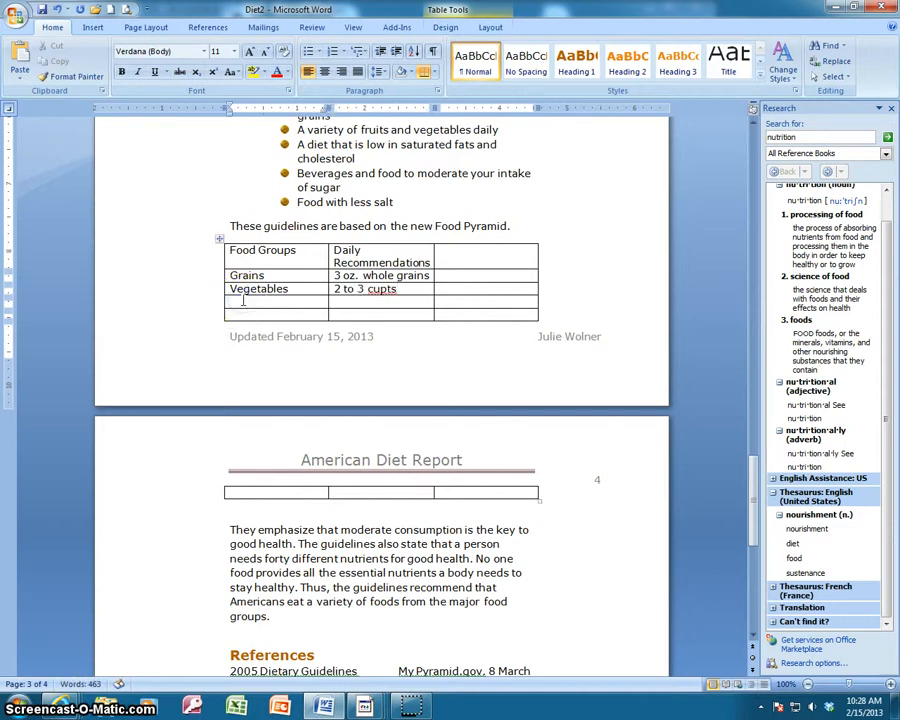
{"action": "type", "text": "Fruits"}
{"action": "type", "text": "1 - 1/2"}
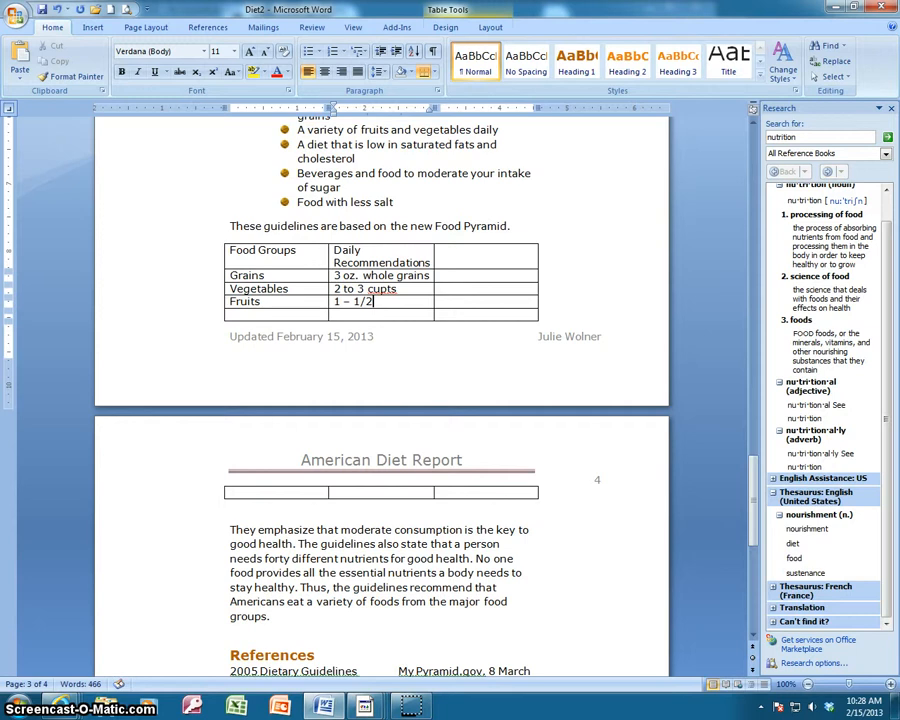
{"action": "type", "text": " to 2 cu"}
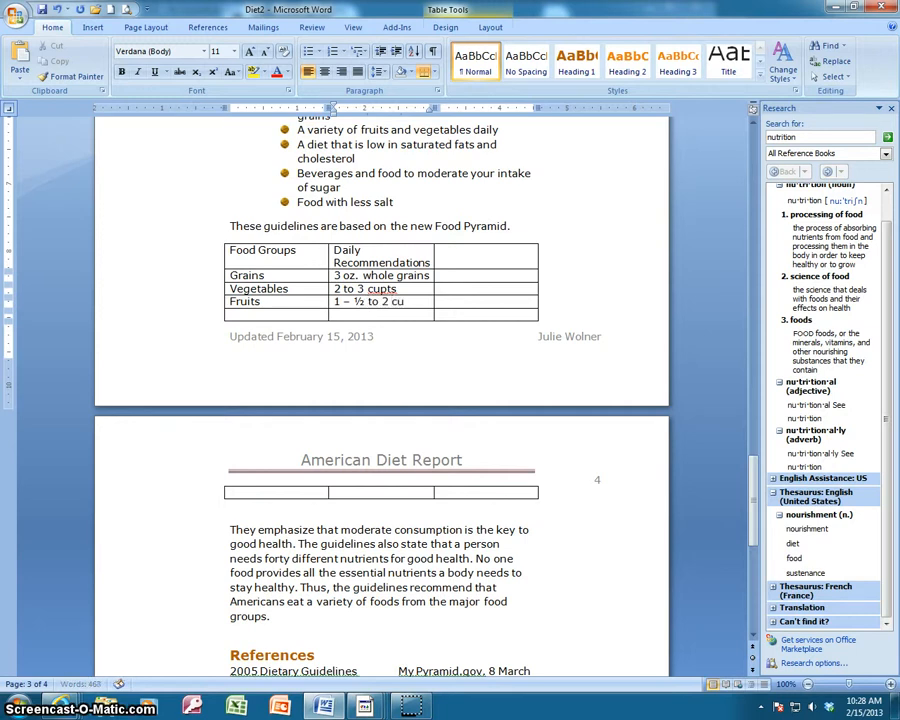
{"action": "type", "text": "ps"}
Fill the fifth table row with "Oils" and the recommendation "5 to 7 teaspoons".
{"action": "left_click", "coordinate": [242, 314]}
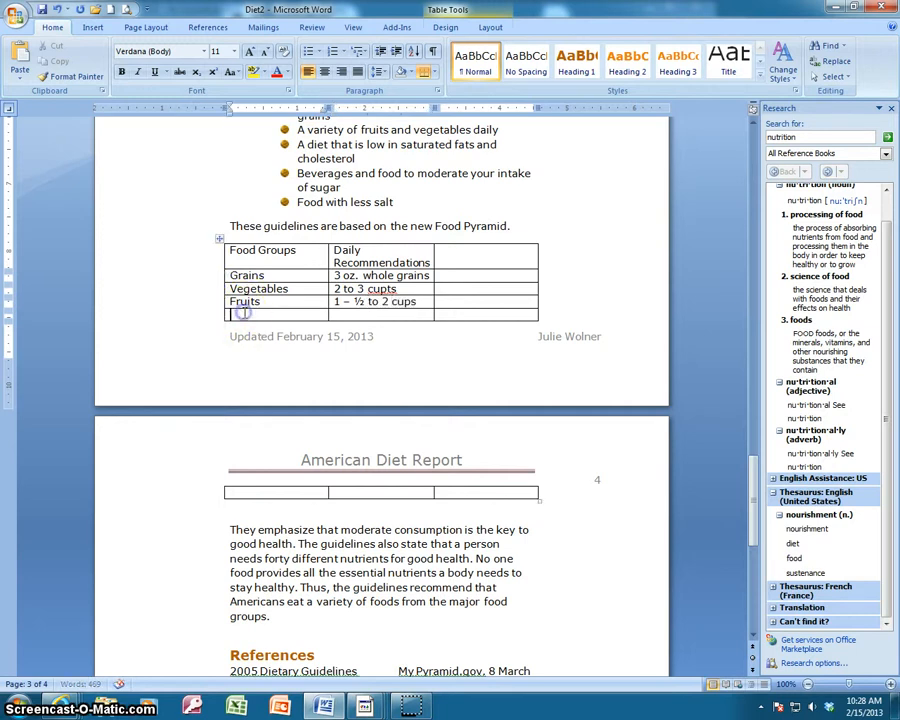
{"action": "type", "text": "Oils "}
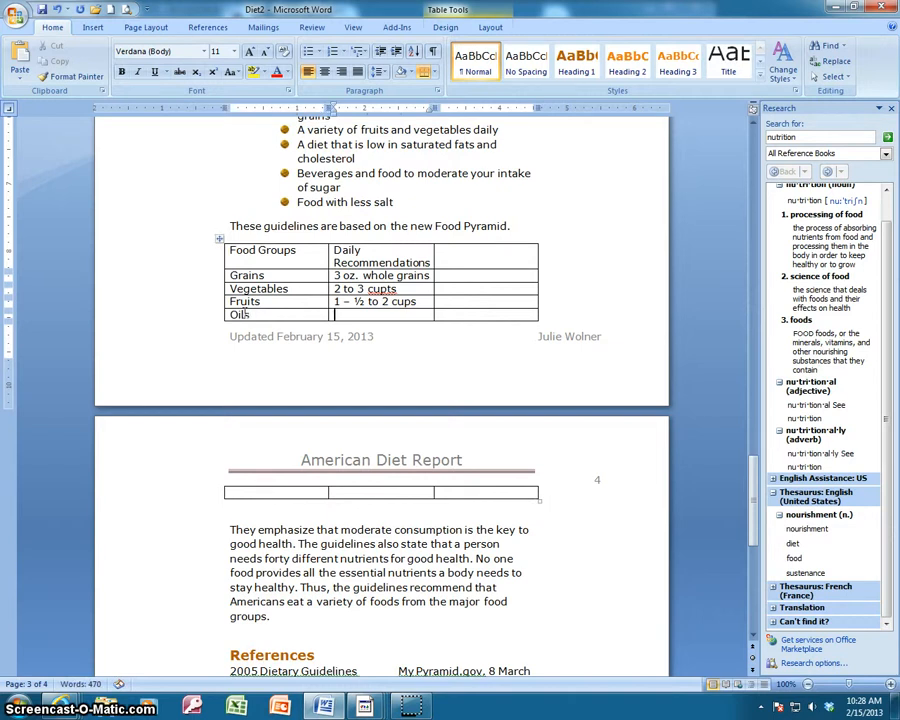
{"action": "type", "text": "5 to 7 teaspoons"}
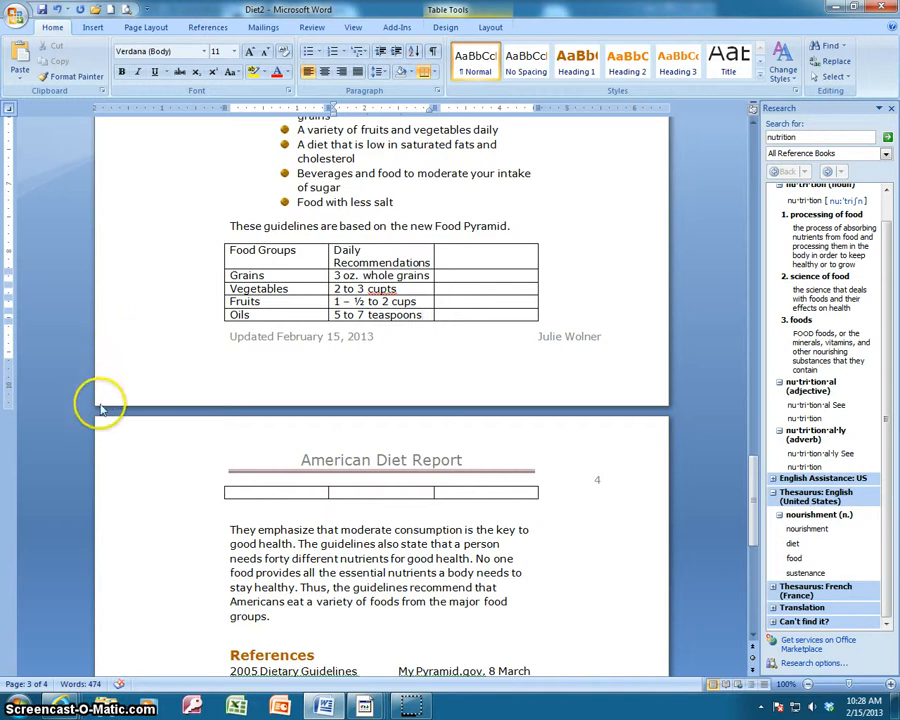
Fill the sixth table row, on the next page, with "Milk" and the recommendation "3 cups".
{"action": "left_click", "coordinate": [255, 490]}
{"action": "type", "text": "M"}
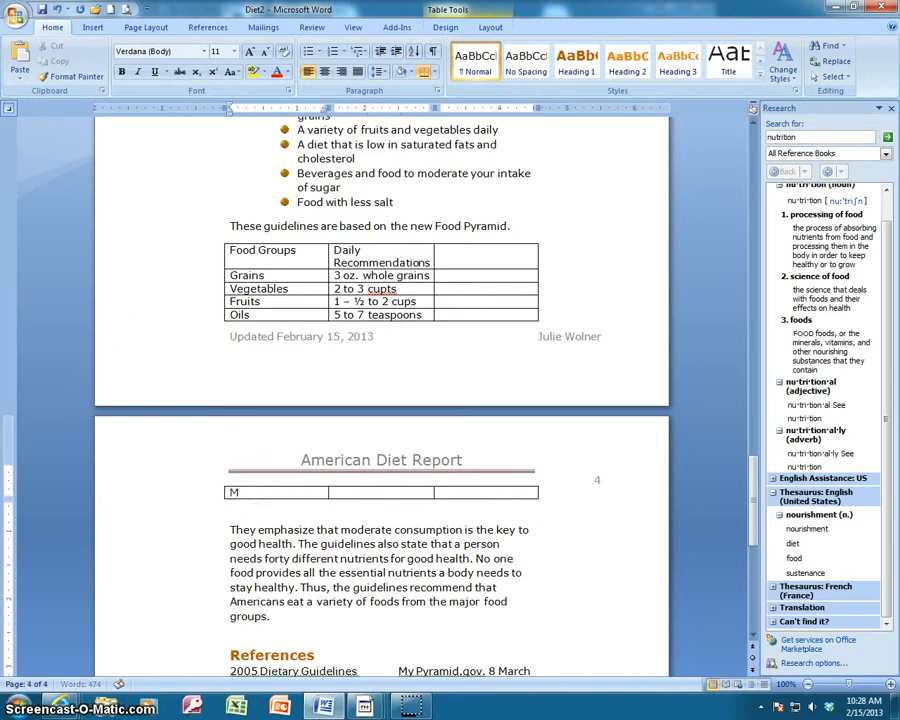
{"action": "type", "text": "ilk"}
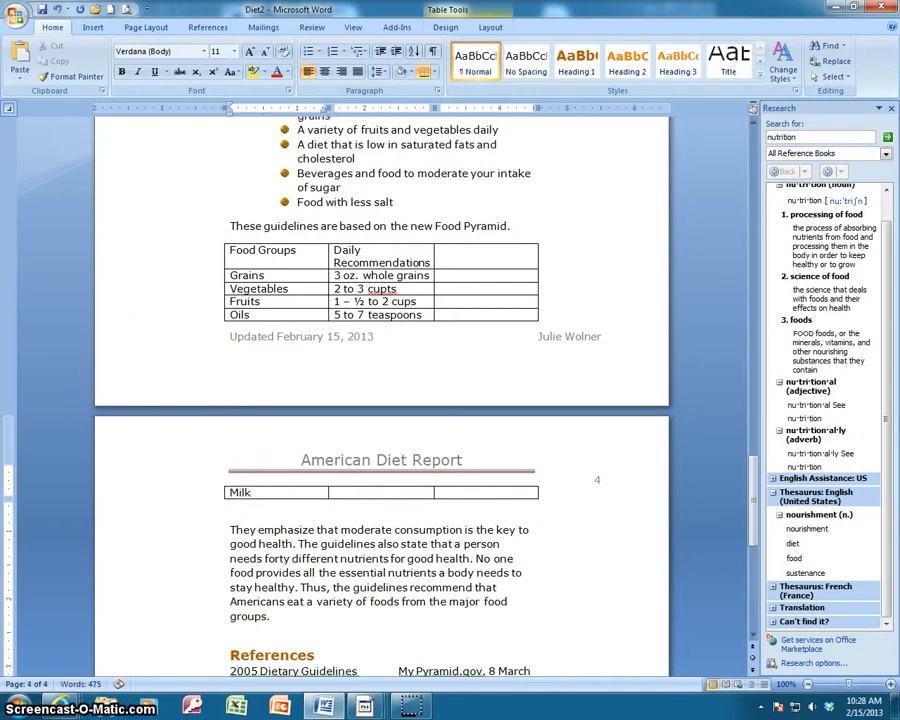
{"action": "key", "text": "Tab"}
{"action": "type", "text": "3 cups"}
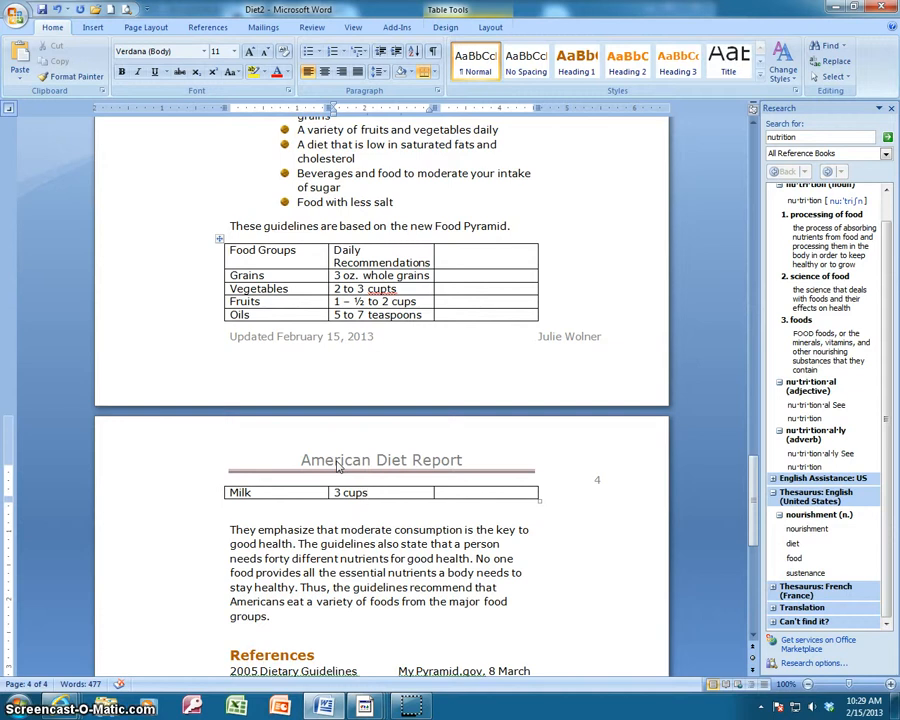
Add a row at the end of the table and fill it with "Meat & beans" and "5 to 6-1/2 oz.".
{"action": "key", "text": "Tab"}
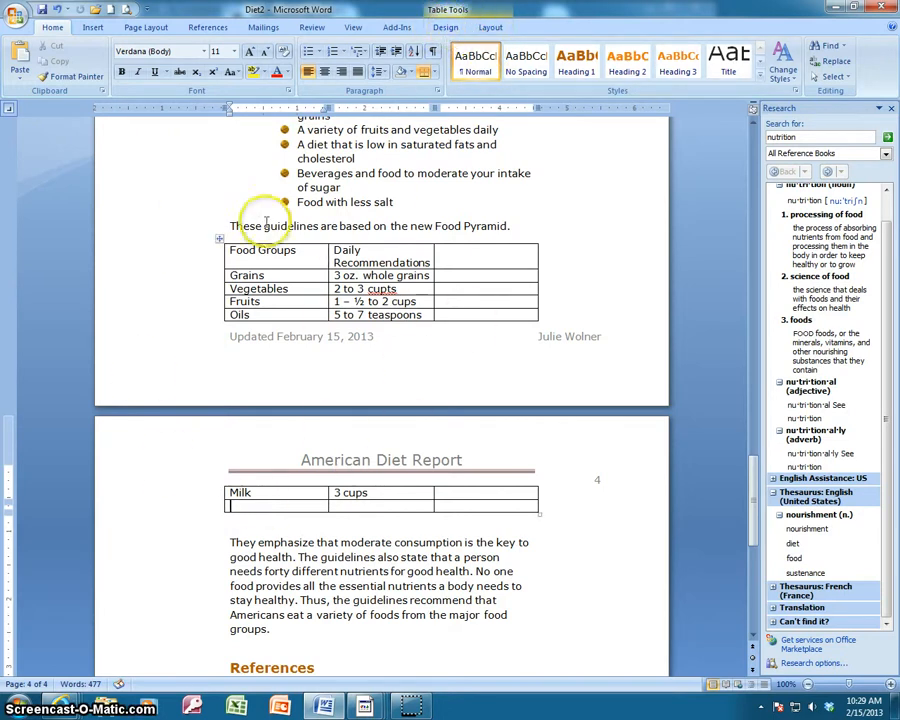
{"action": "left_click", "coordinate": [446, 28]}
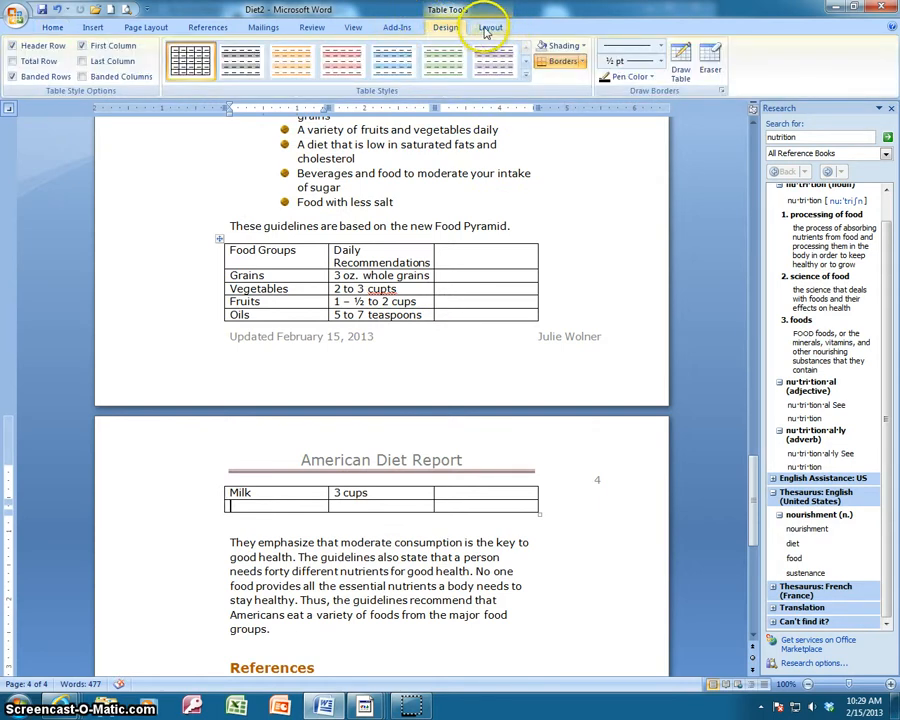
{"action": "left_click", "coordinate": [489, 29]}
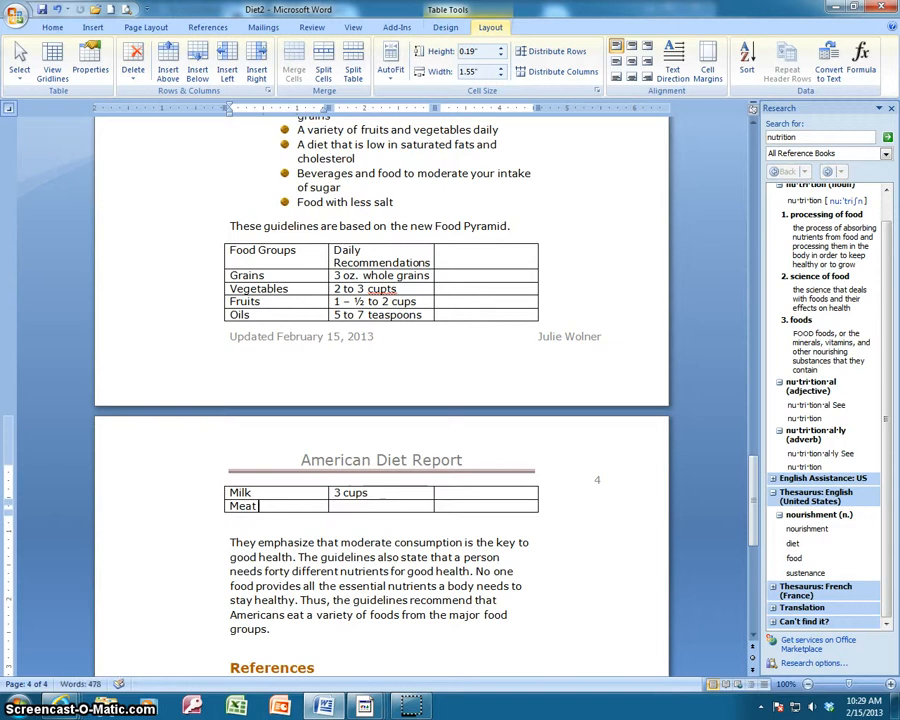
{"action": "type", "text": "ans"}
{"action": "key", "text": "Tab"}
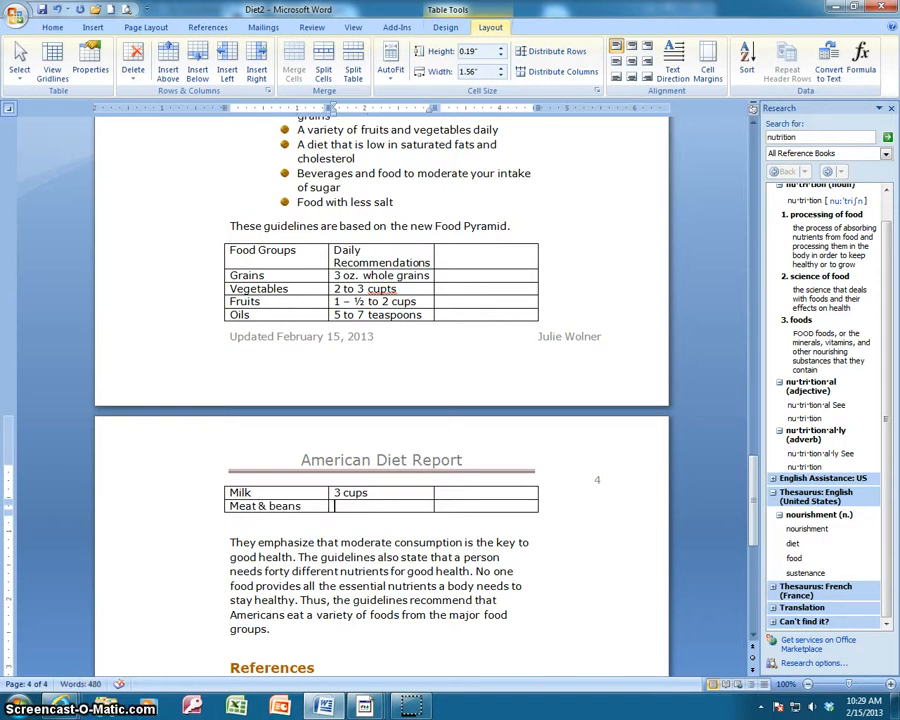
{"action": "type", "text": "5 to 6-1/2 oz."}
Delete the empty third column from the food groups table.
{"action": "left_click", "coordinate": [466, 253]}
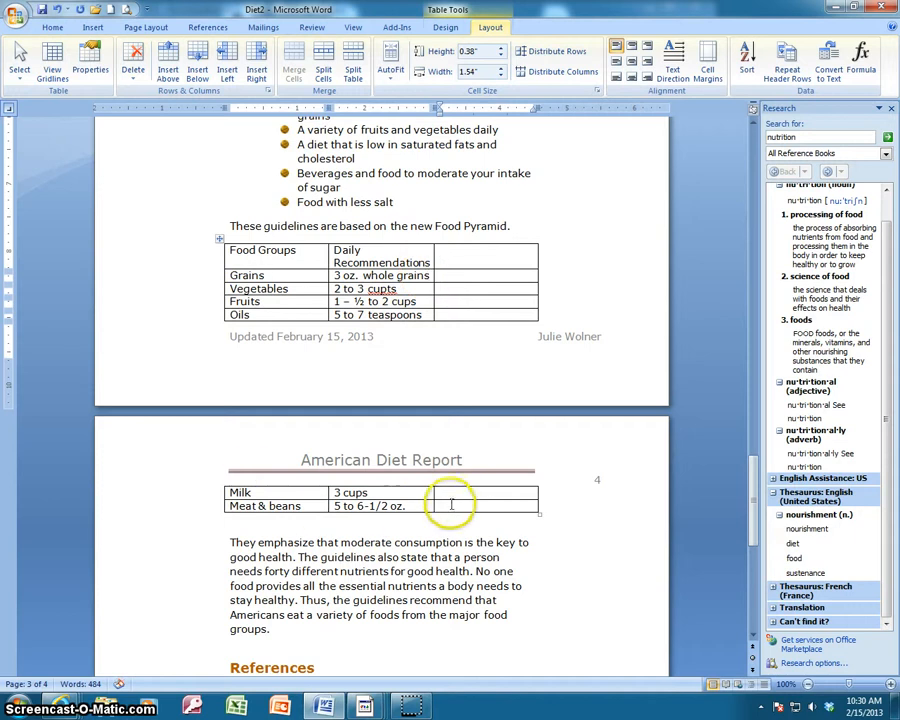
{"action": "left_click", "coordinate": [133, 80]}
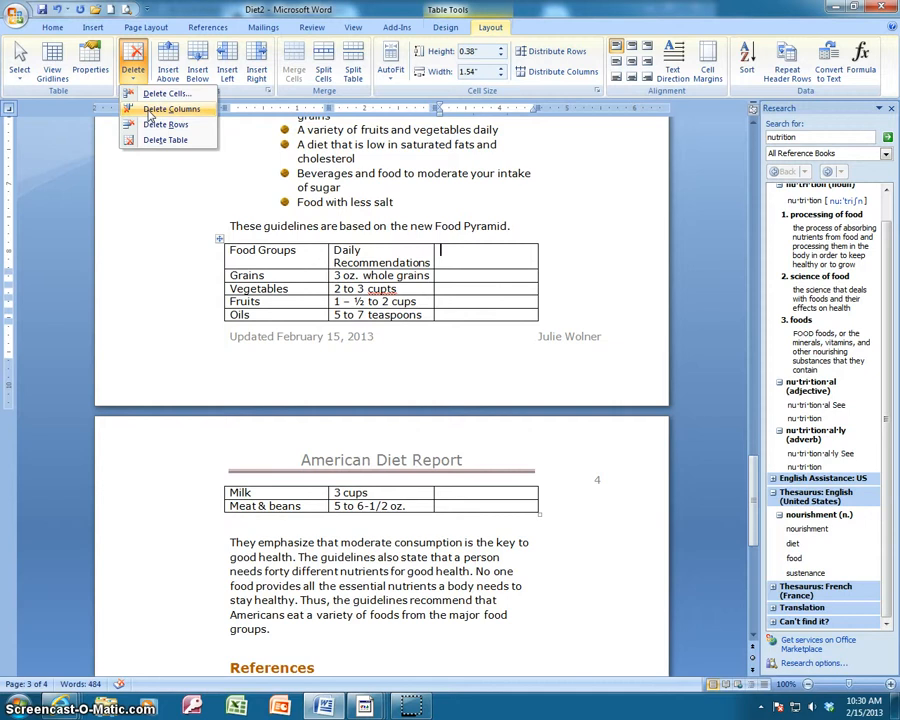
{"action": "left_click", "coordinate": [151, 110]}
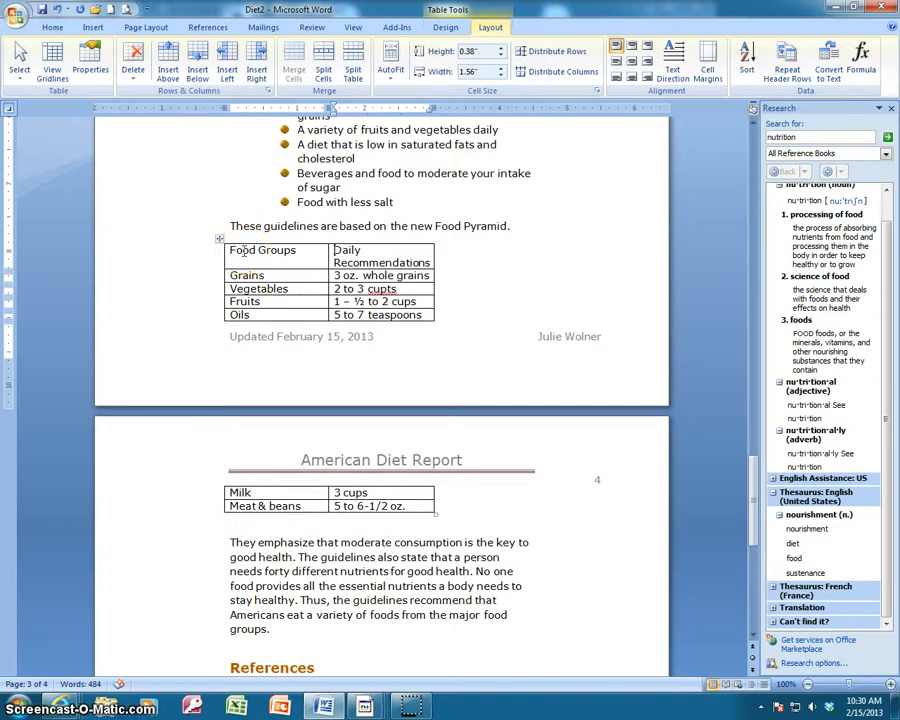
Insert a blank row above the table's heading row.
{"action": "left_click", "coordinate": [231, 250]}
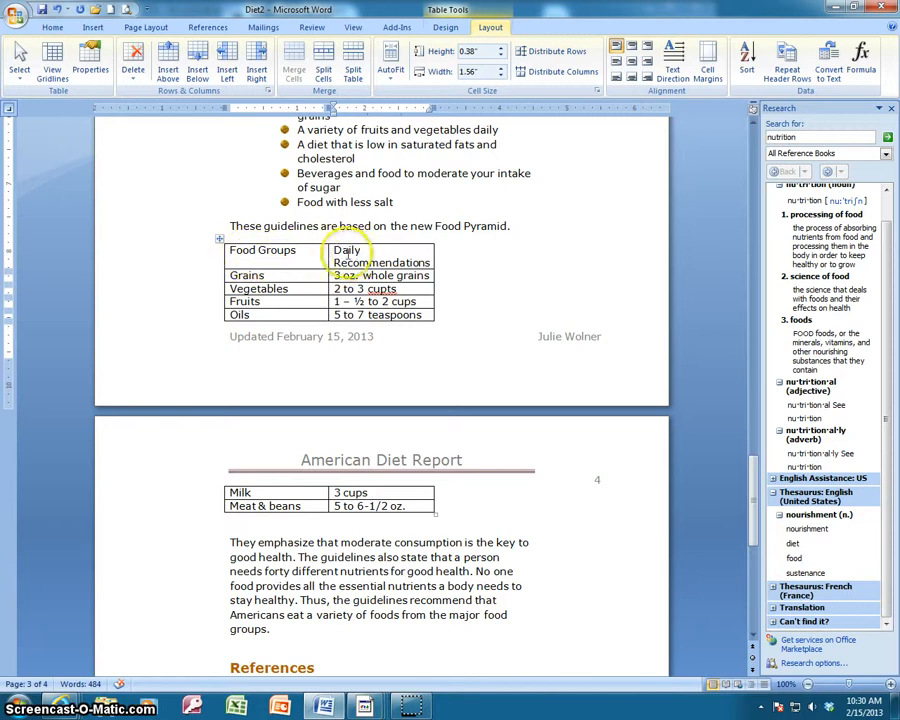
{"action": "left_click", "coordinate": [170, 72]}
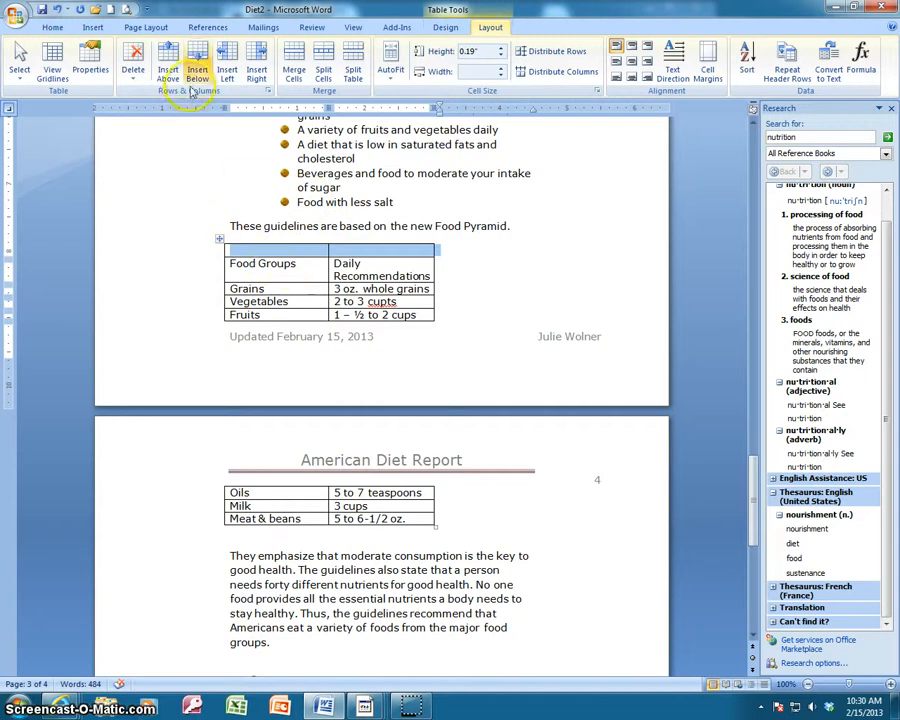
Merge the two cells of the blank top row of the food groups table into one cell.
{"action": "left_click", "coordinate": [234, 251]}
{"action": "left_click_drag", "start_coordinate": [234, 251], "coordinate": [378, 252]}
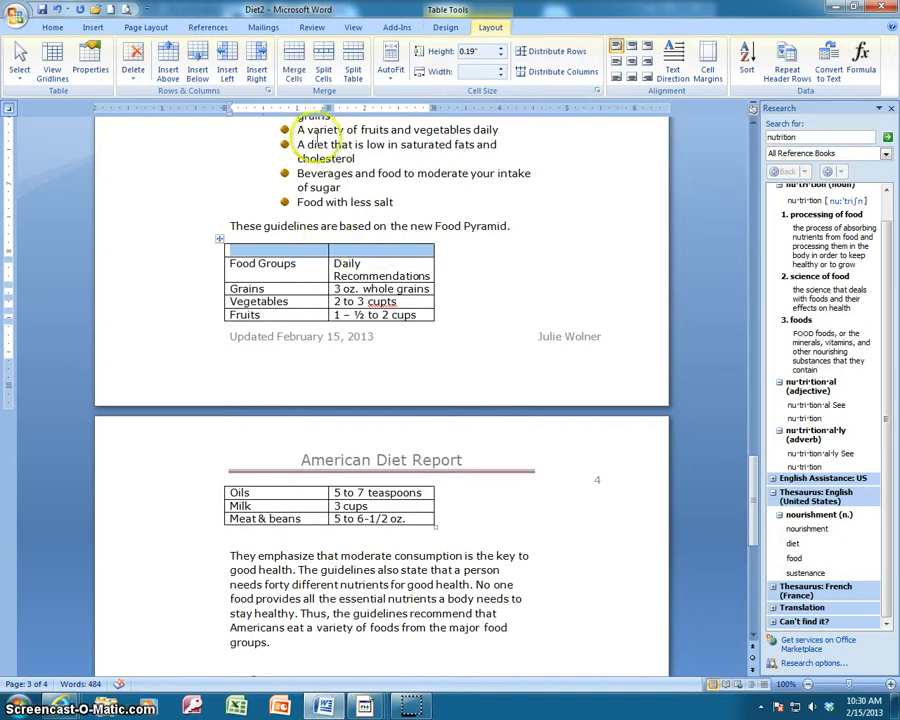
{"action": "left_click", "coordinate": [293, 69]}
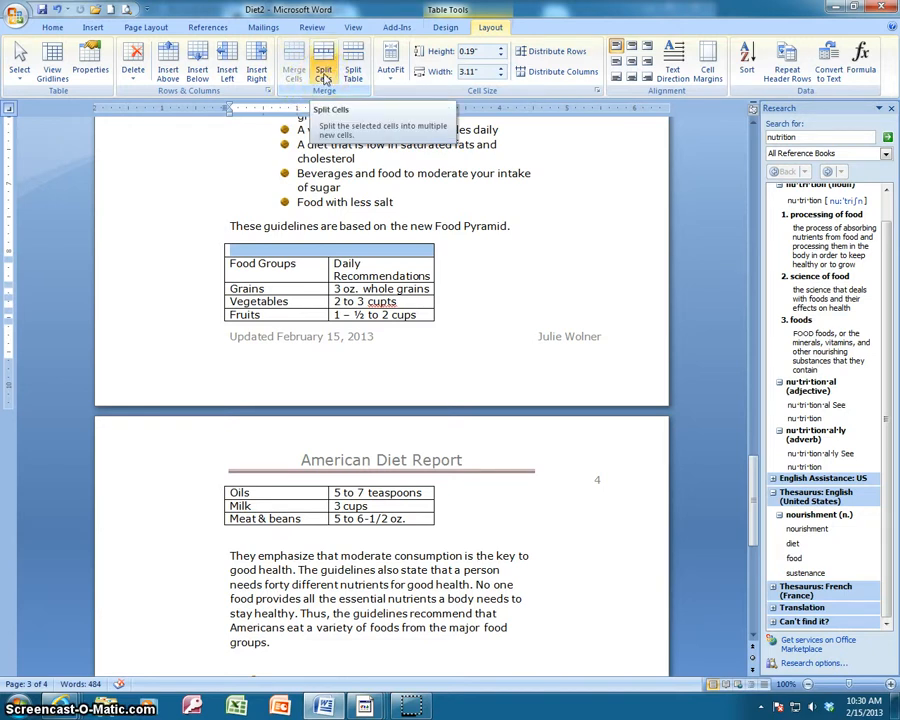
{"action": "left_click", "coordinate": [323, 76]}
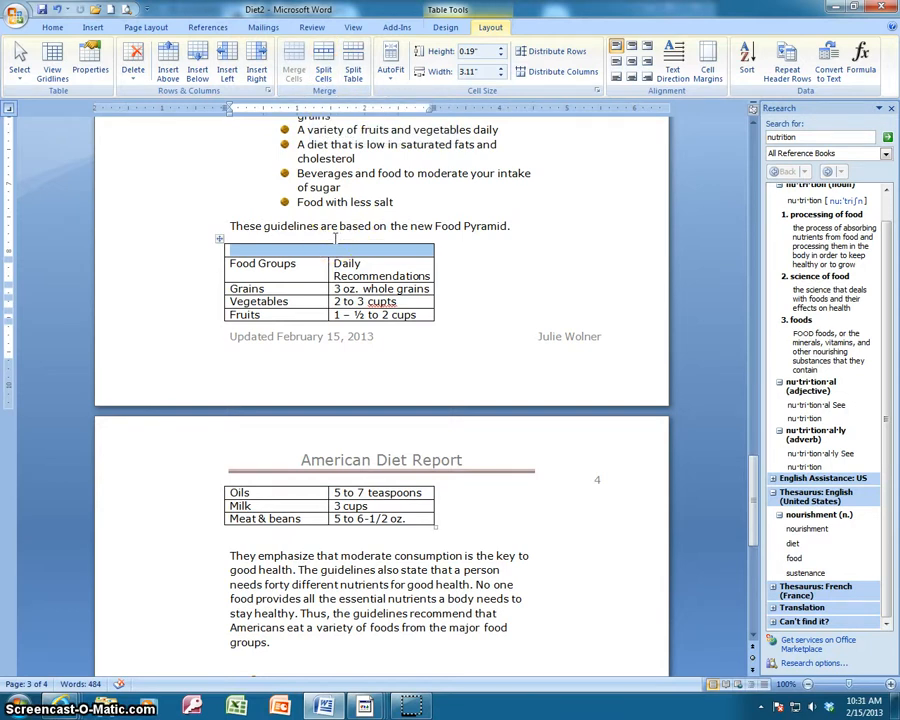
Enter the title "USDA food Pyramid Guidelines" in the merged top row and centre it.
{"action": "type", "text": "USDA food P"}
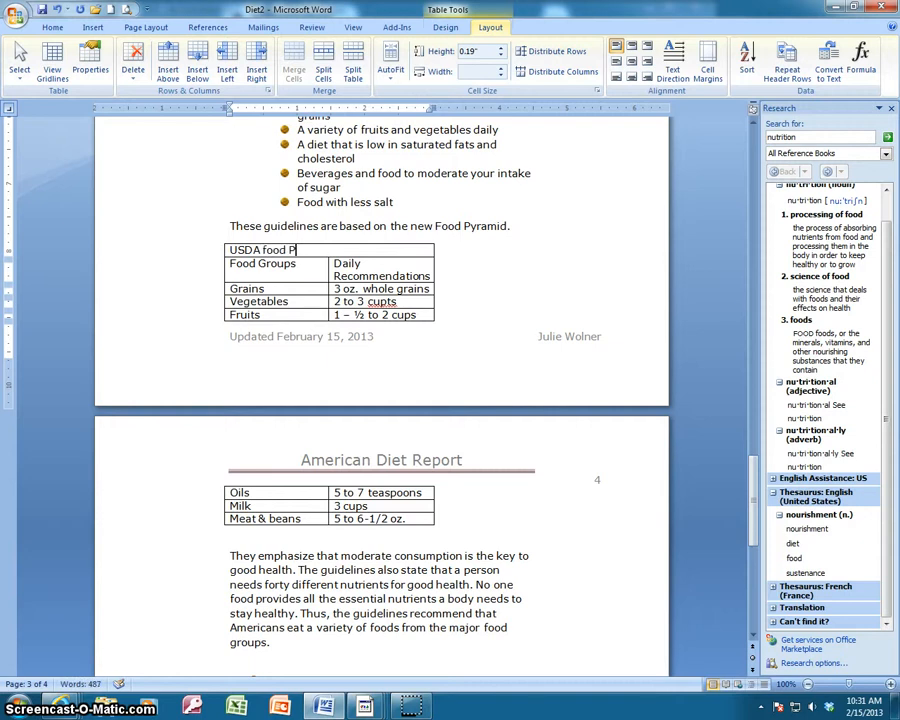
{"action": "type", "text": "yramid gui"}
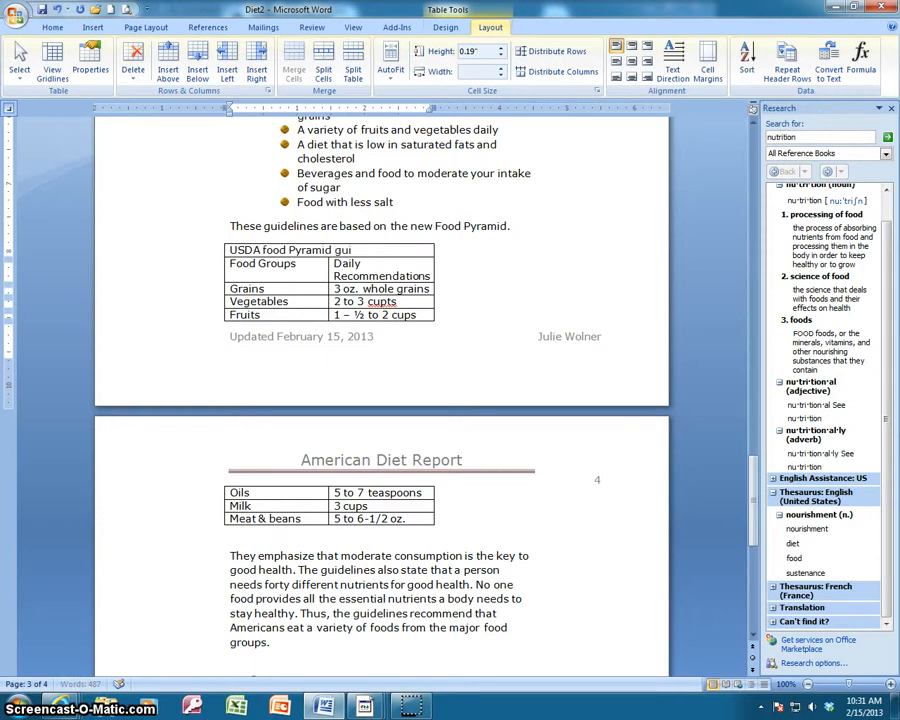
{"action": "key", "text": "BackSpace"}
{"action": "key", "text": "BackSpace"}
{"action": "type", "text": "Guidelines"}
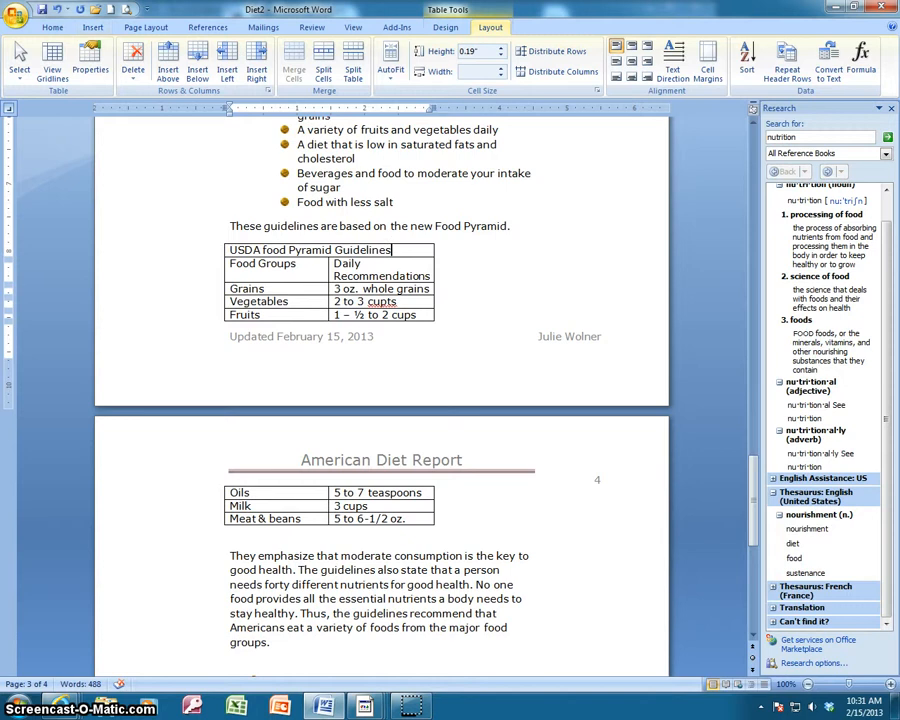
{"action": "left_click", "coordinate": [50, 27]}
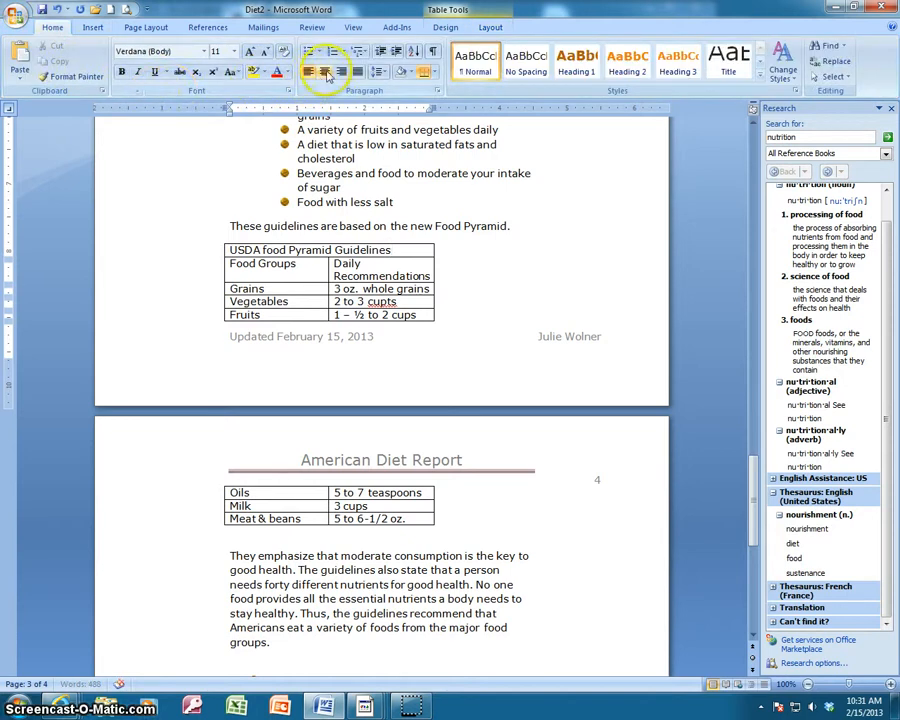
{"action": "left_click", "coordinate": [326, 73]}
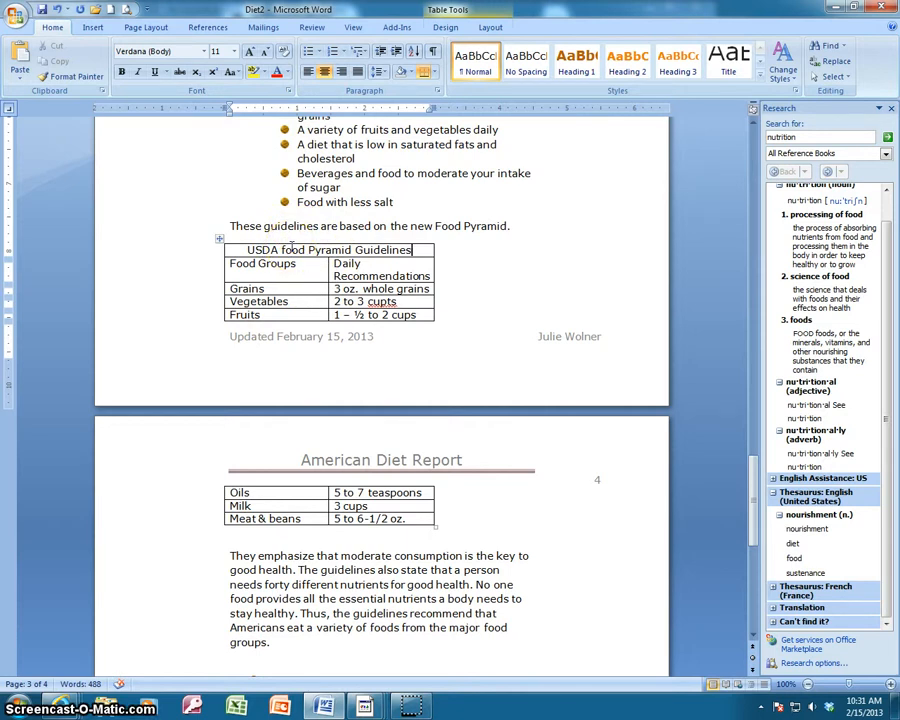
{"action": "left_click", "coordinate": [443, 28]}
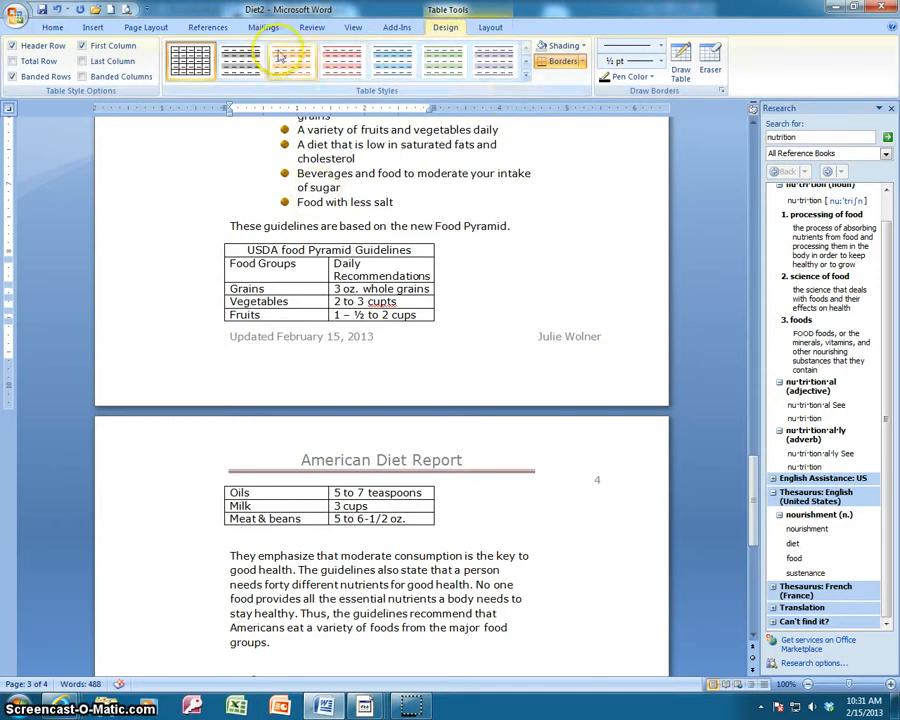
{"action": "left_click", "coordinate": [528, 80]}
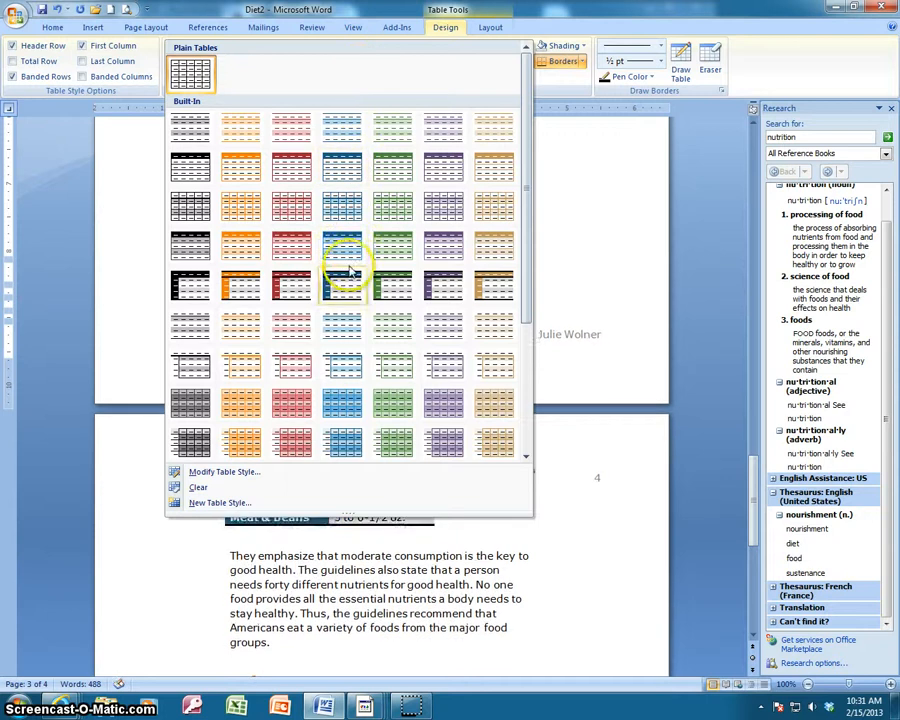
{"action": "left_click", "coordinate": [564, 210]}
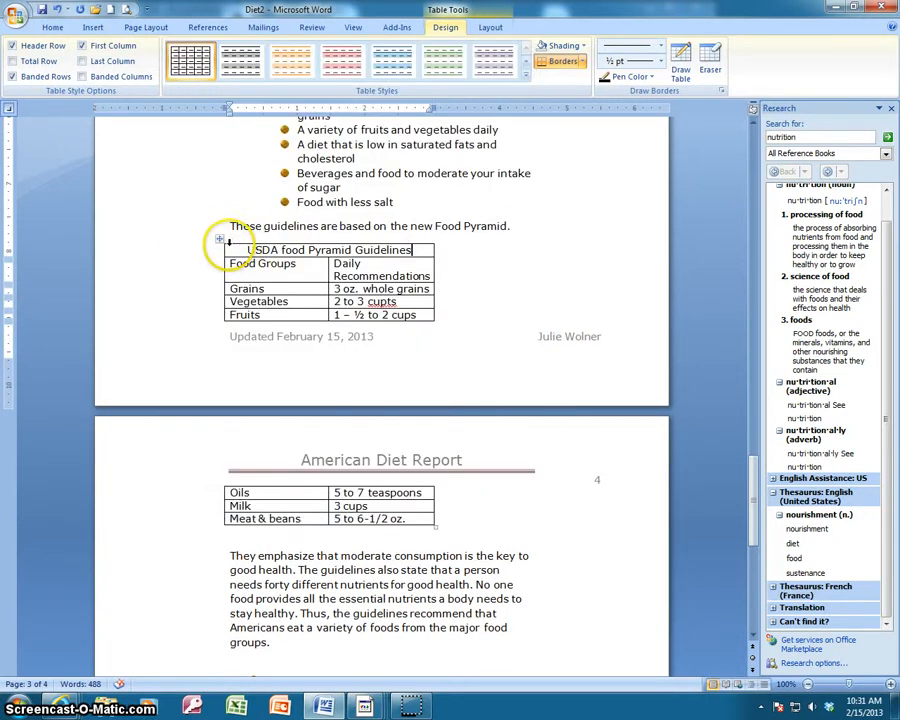
Add blank lines after "These guidelines are based on the new Food Pyramid." to move the whole table onto page 4.
{"action": "left_click", "coordinate": [524, 227]}
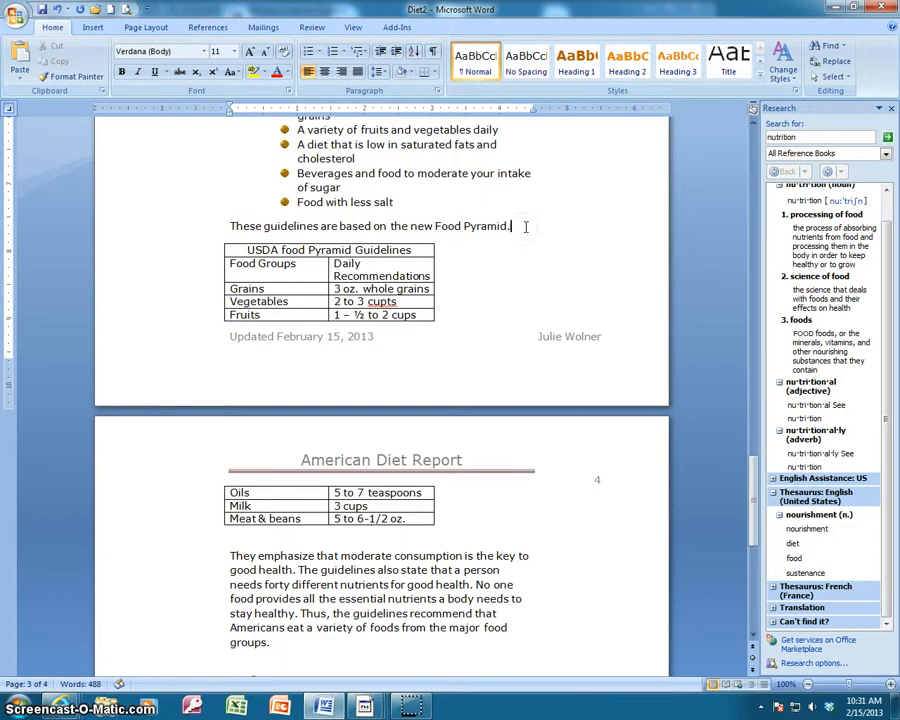
{"action": "key", "text": "Return"}
{"action": "key", "text": "Return"}
{"action": "key", "text": "Return"}
{"action": "key", "text": "Return"}
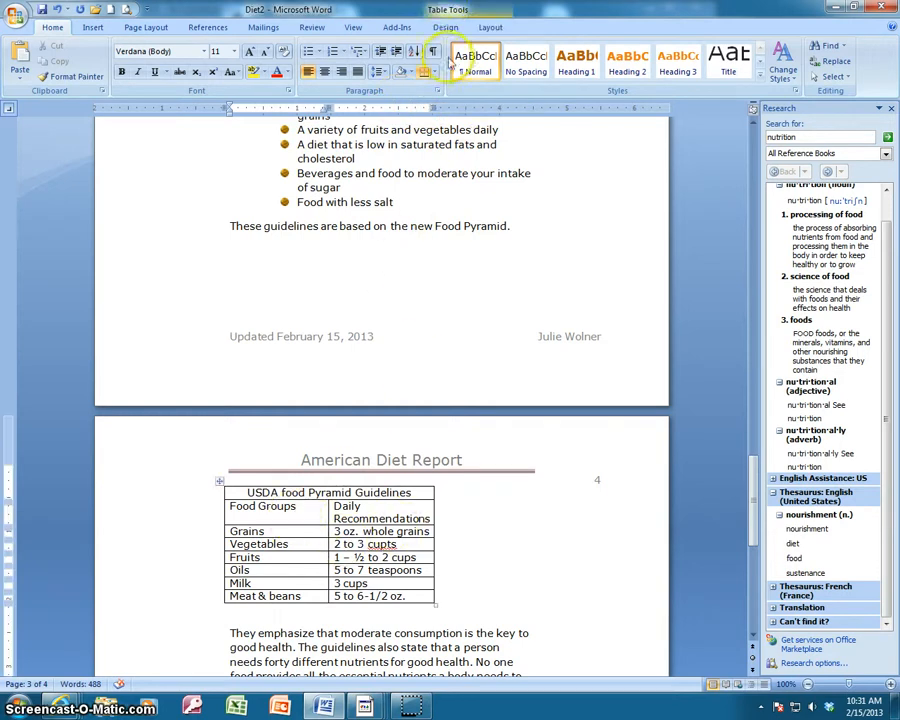
Apply the Medium Shading 2 - Accent 6 table style to the food groups table.
{"action": "left_click", "coordinate": [484, 28]}
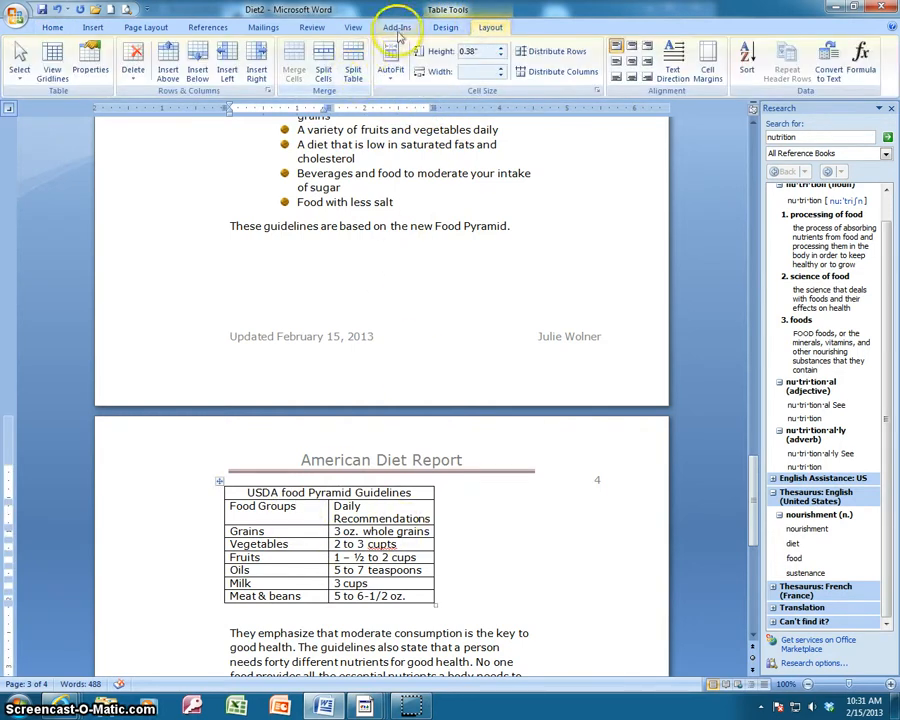
{"action": "left_click", "coordinate": [445, 27]}
{"action": "left_click", "coordinate": [522, 78]}
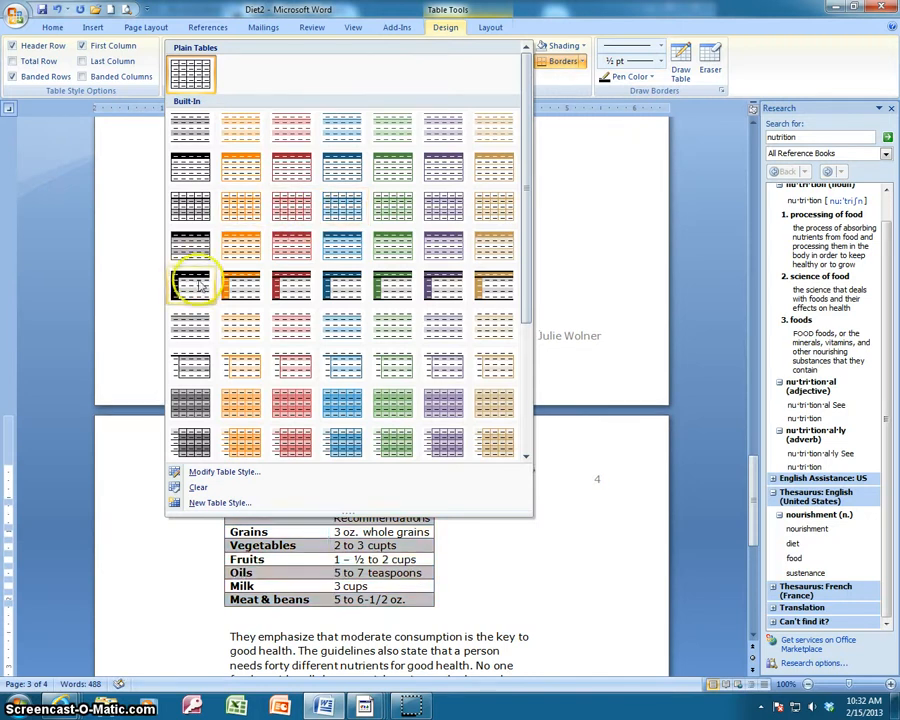
{"action": "left_click", "coordinate": [503, 287]}
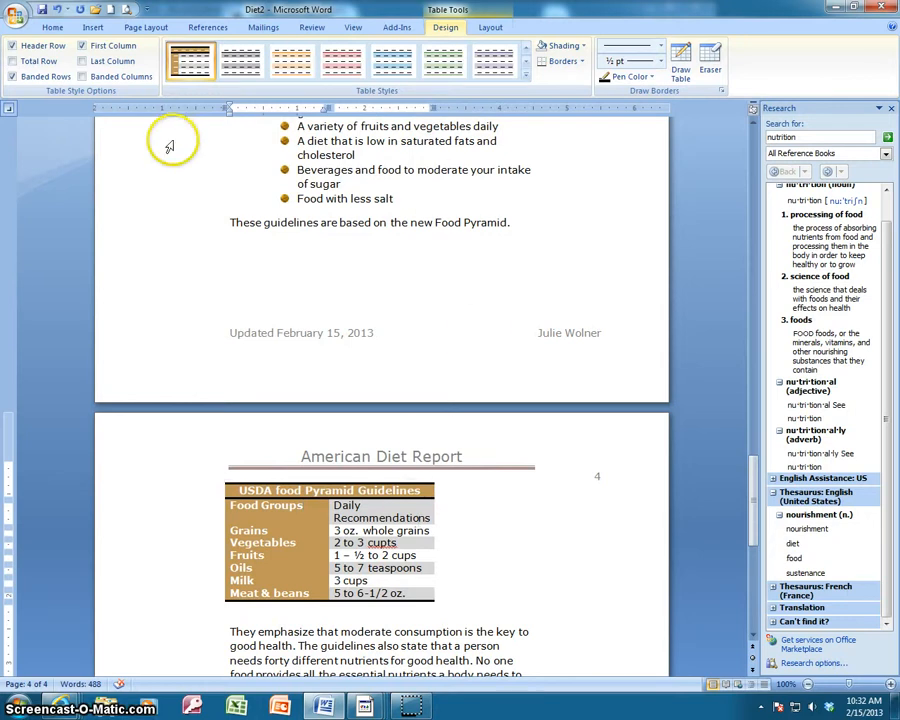
Try the table style with and without banded rows, and leave Banded Rows turned off.
{"action": "left_click", "coordinate": [13, 77]}
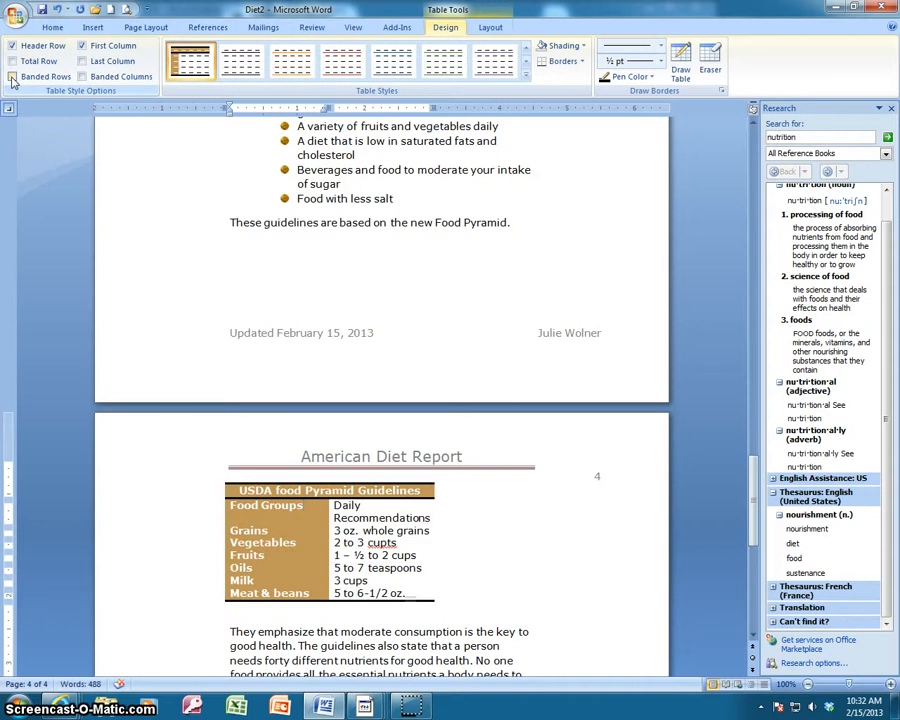
{"action": "left_click", "coordinate": [13, 77]}
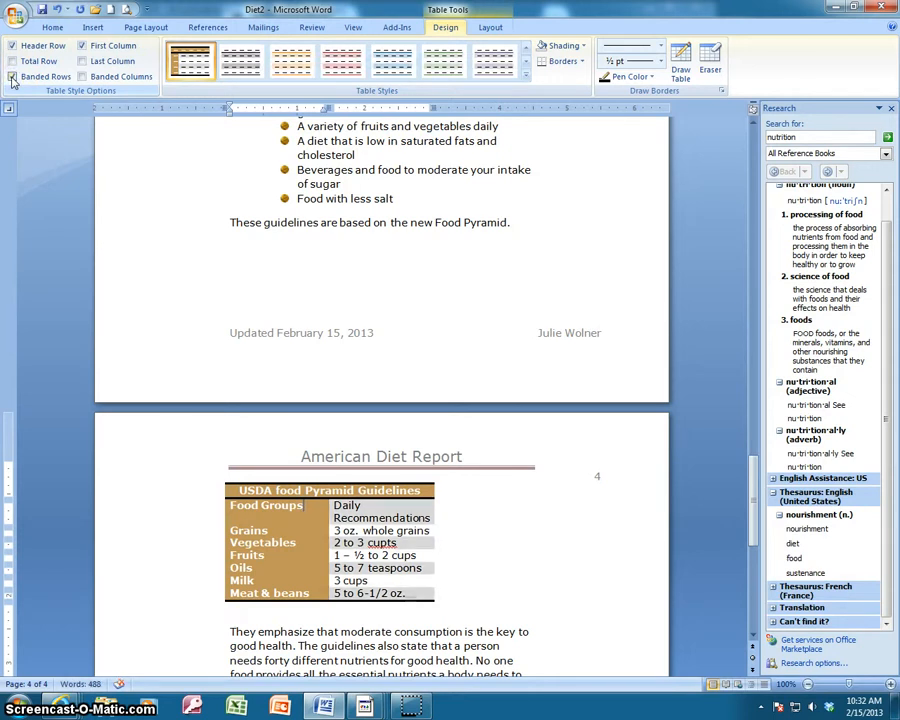
{"action": "left_click", "coordinate": [13, 77]}
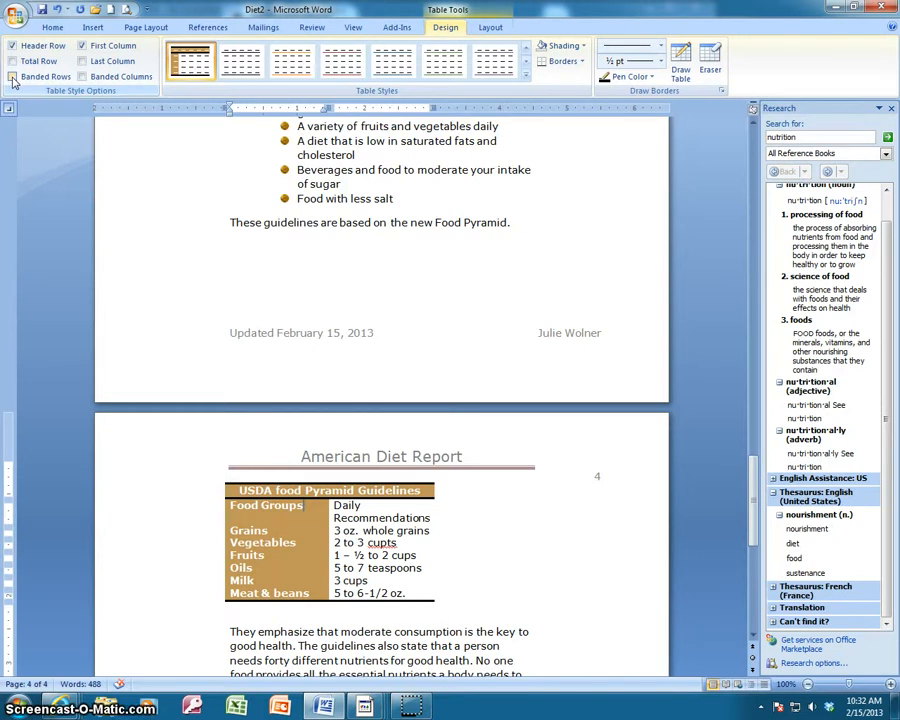
Centre the "Food Groups" heading both horizontally and vertically in its cell.
{"action": "left_click", "coordinate": [488, 30]}
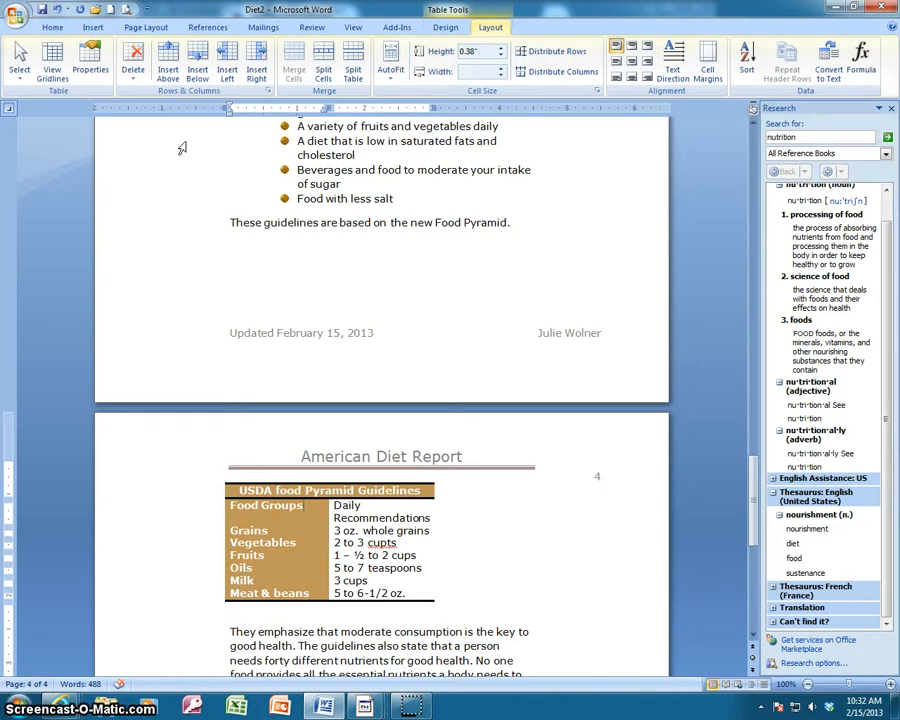
{"action": "left_click", "coordinate": [632, 62]}
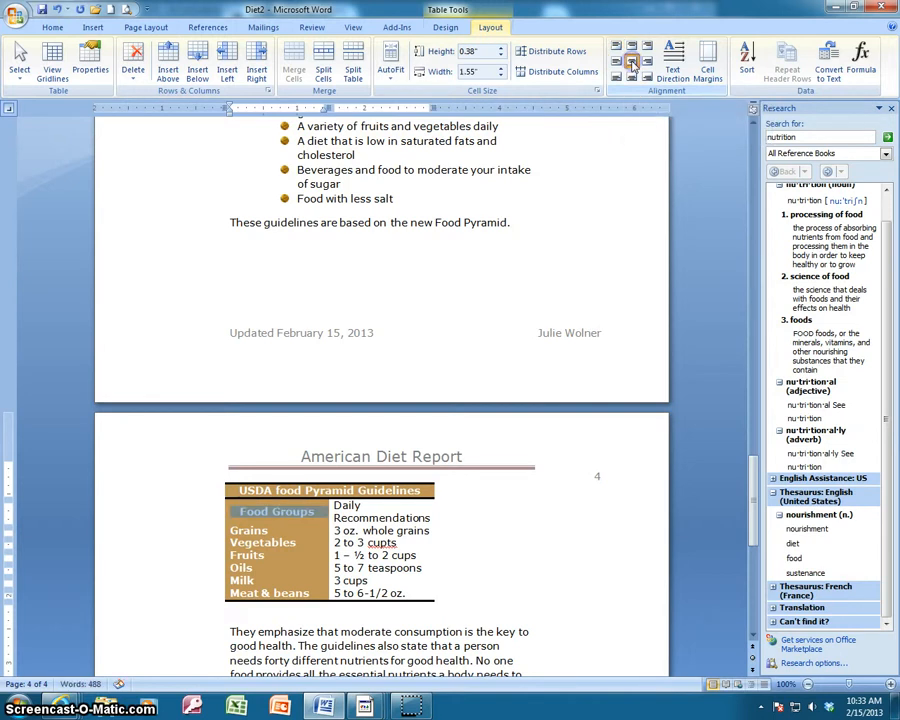
{"action": "left_click", "coordinate": [55, 29]}
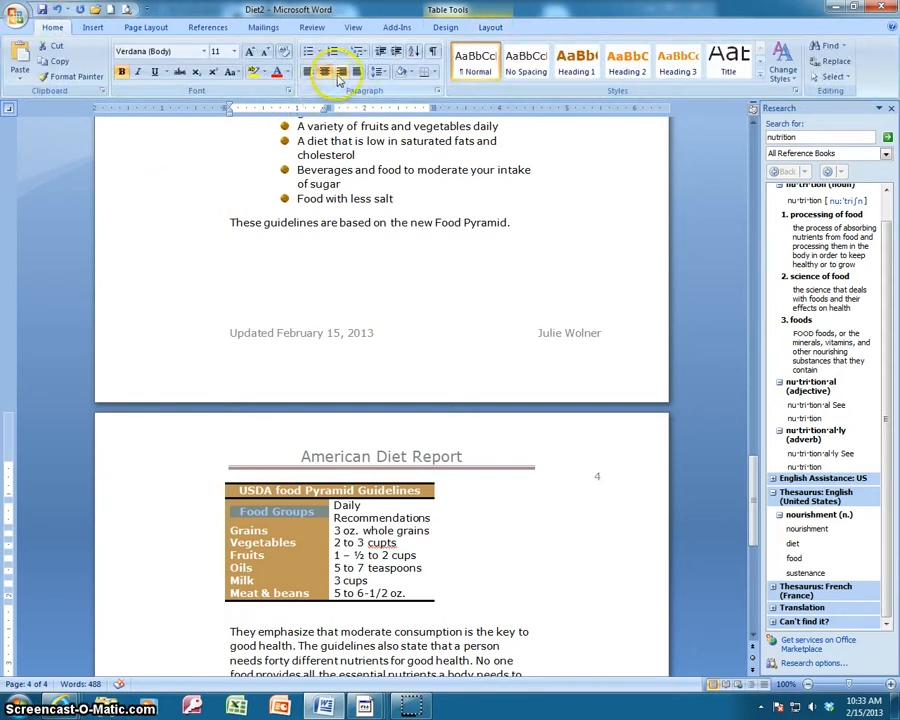
{"action": "left_click", "coordinate": [490, 27]}
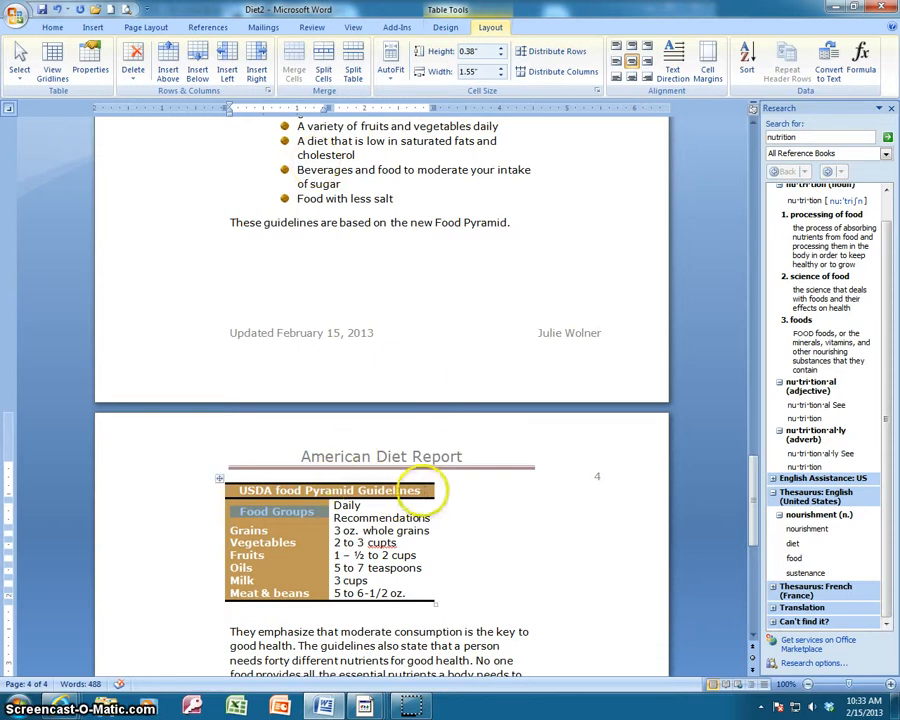
Make the "USDA food Pyramid Guidelines" title and the "Daily Recommendations" heading bold.
{"action": "left_click_drag", "start_coordinate": [423, 490], "coordinate": [240, 490]}
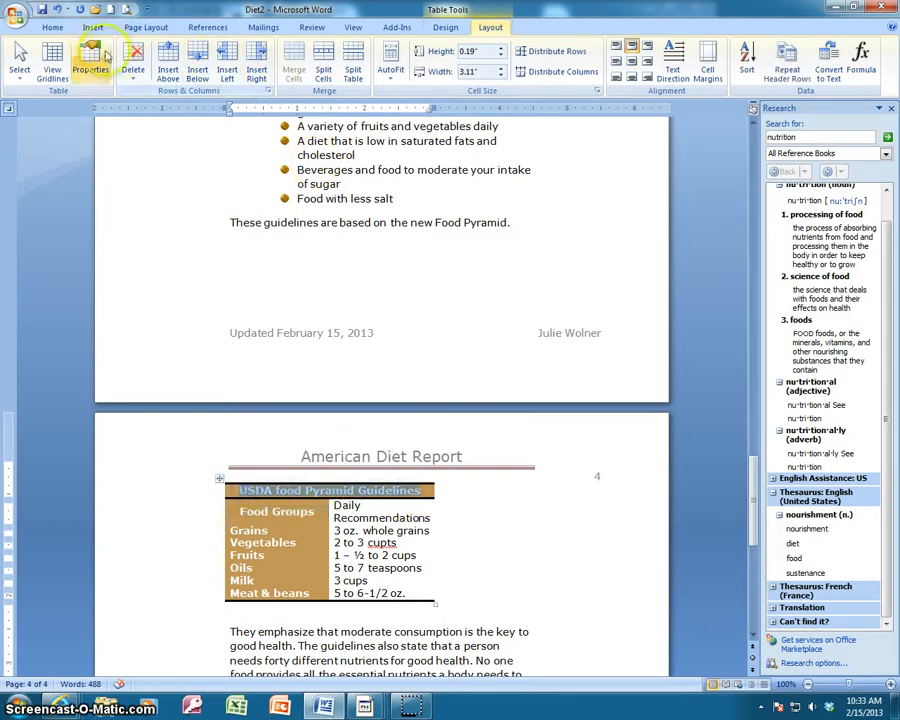
{"action": "left_click", "coordinate": [50, 27]}
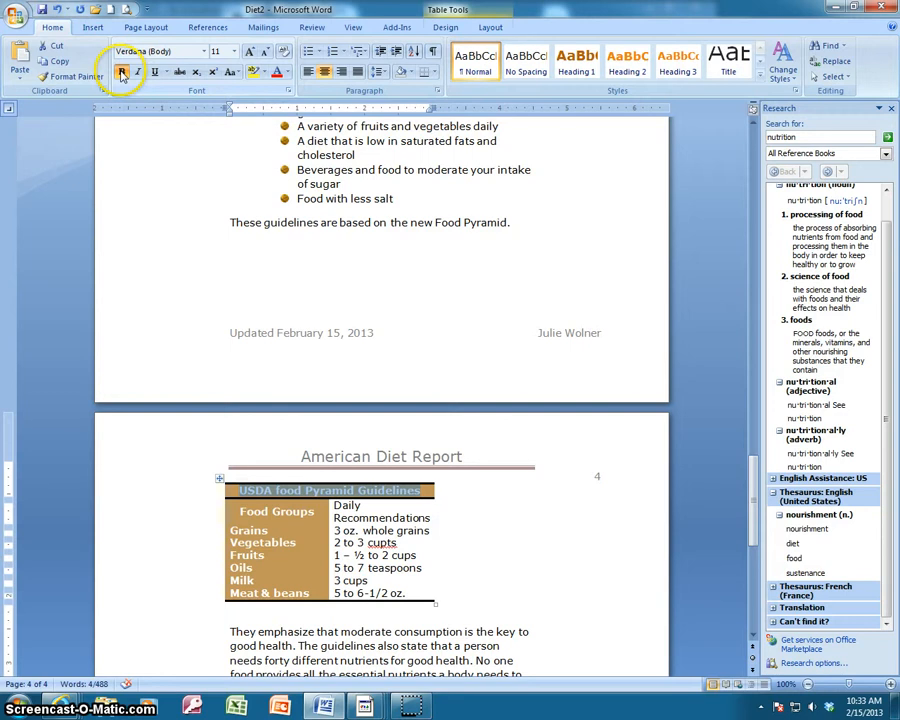
{"action": "left_click", "coordinate": [121, 76]}
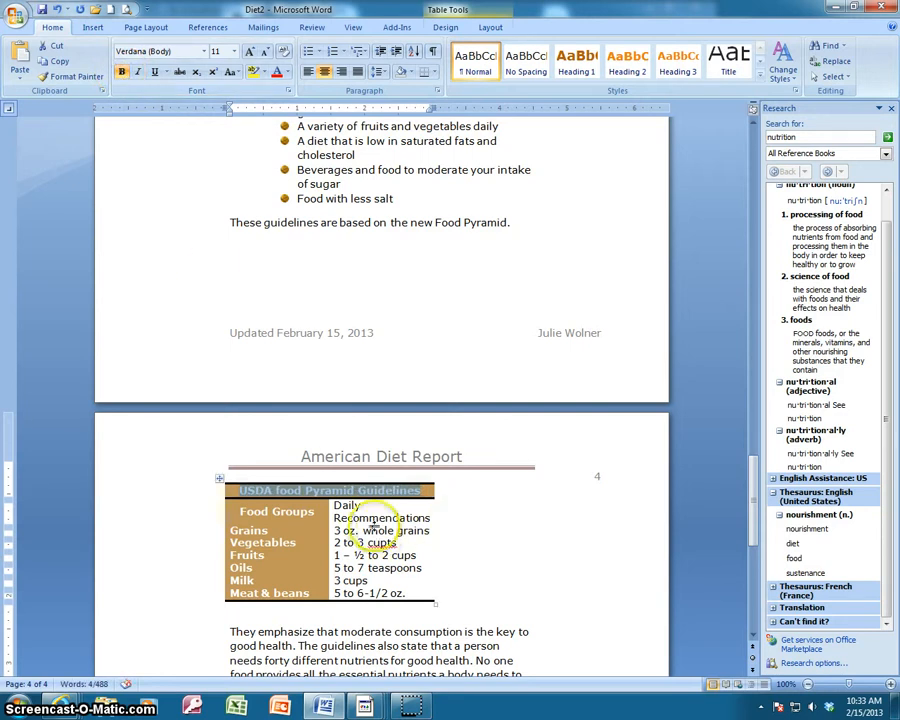
{"action": "left_click_drag", "start_coordinate": [335, 505], "coordinate": [395, 519]}
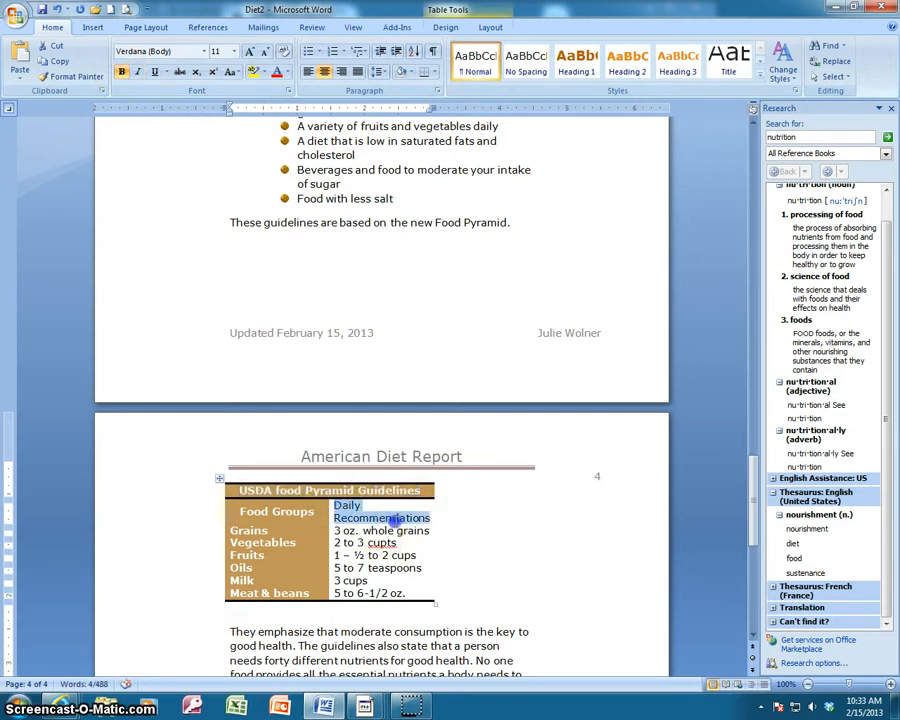
{"action": "left_click", "coordinate": [121, 72]}
{"action": "left_click_drag", "start_coordinate": [238, 511], "coordinate": [318, 511]}
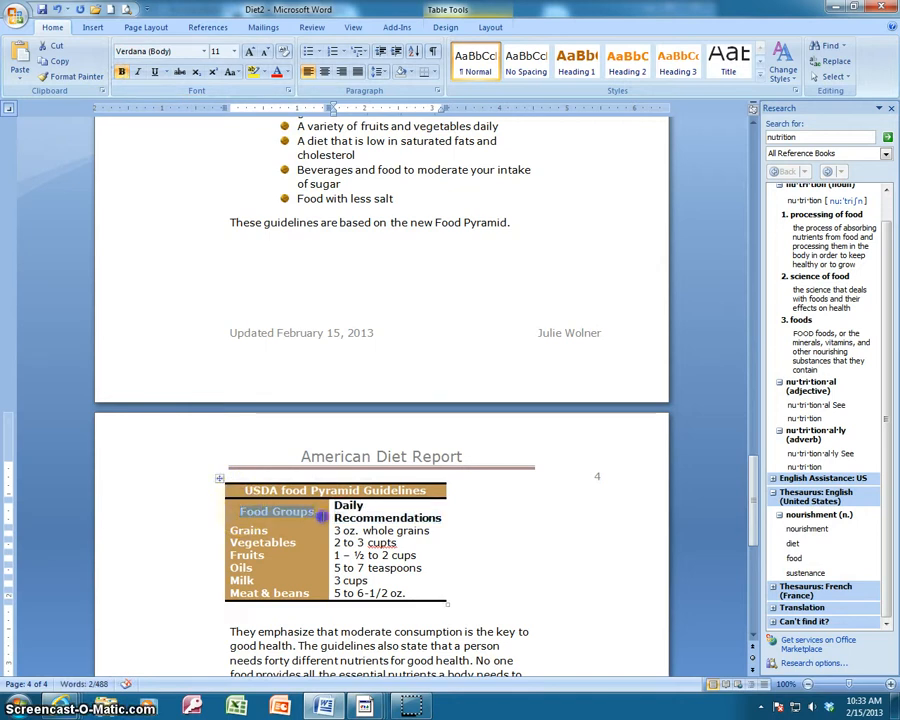
{"action": "left_click", "coordinate": [421, 543]}
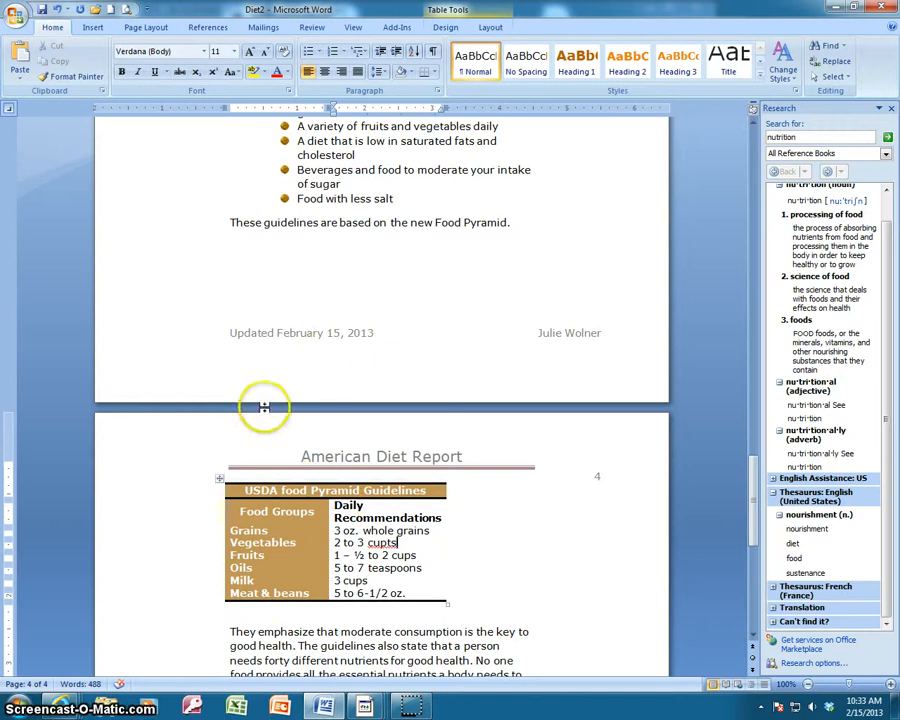
Move the food groups table to the right so it sits roughly centred beneath the page header.
{"action": "left_click_drag", "start_coordinate": [221, 478], "coordinate": [287, 477]}
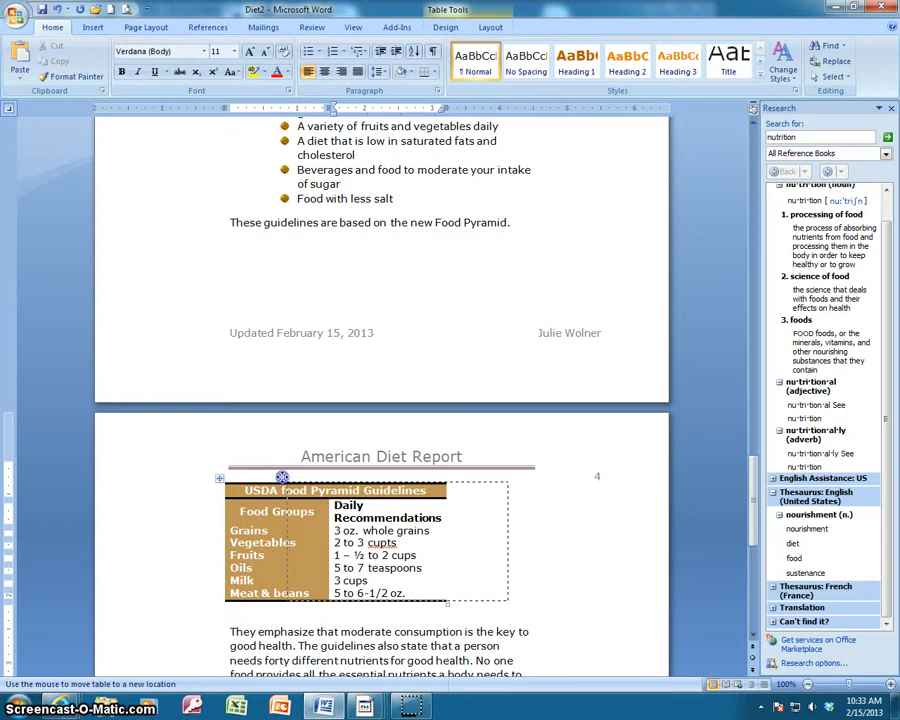
{"action": "left_click_drag", "start_coordinate": [284, 478], "coordinate": [263, 478]}
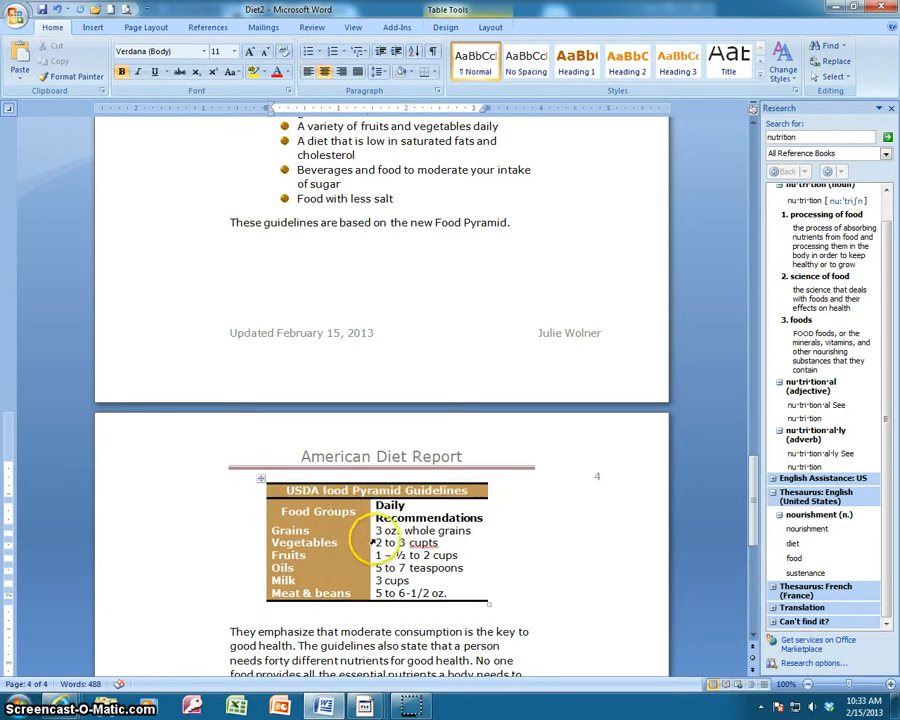